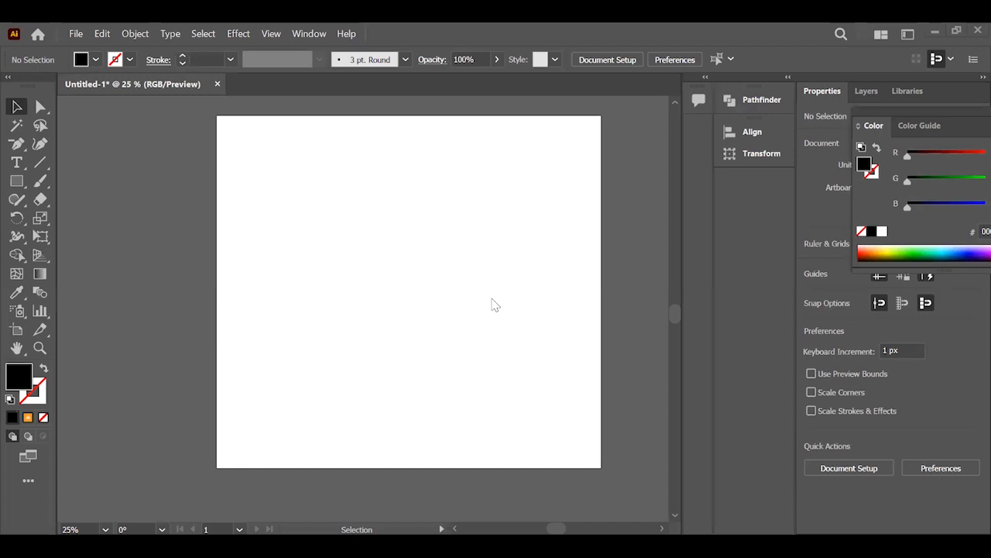
Add two-line point text reading RA above ZU in the Modak font on the artboard
{"action": "left_click", "coordinate": [16, 164]}
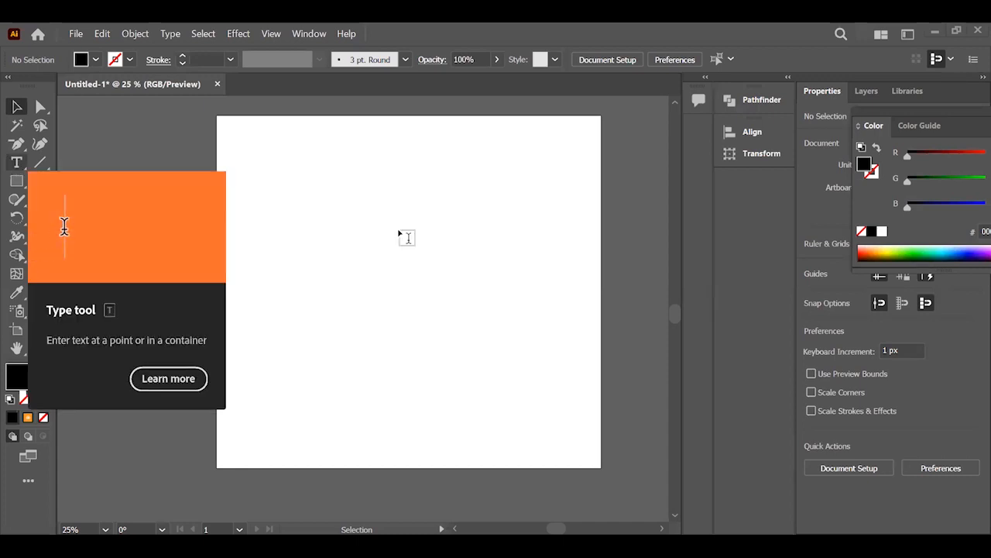
{"action": "left_click", "coordinate": [339, 203]}
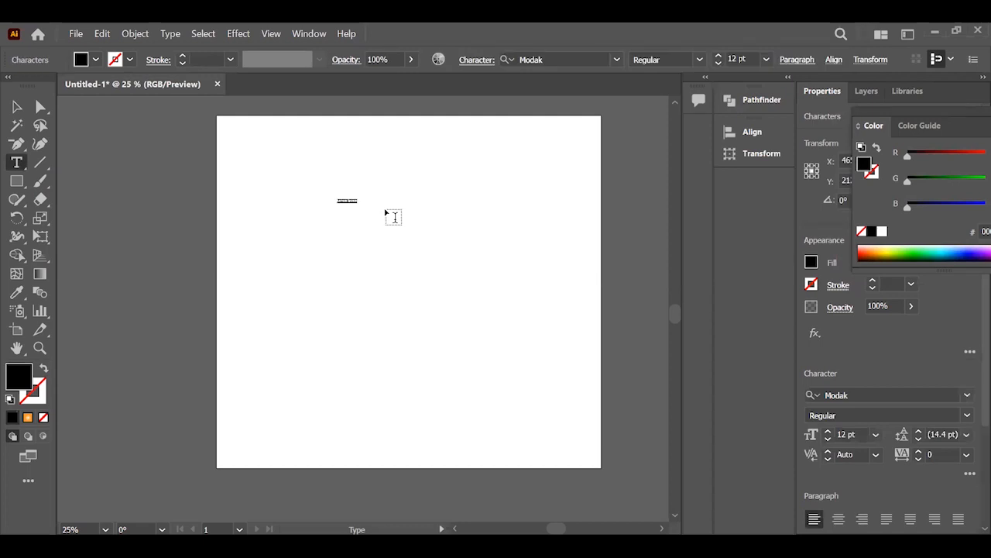
{"action": "key", "text": "BackSpace"}
{"action": "key", "text": "Return"}
{"action": "key", "text": "Escape"}
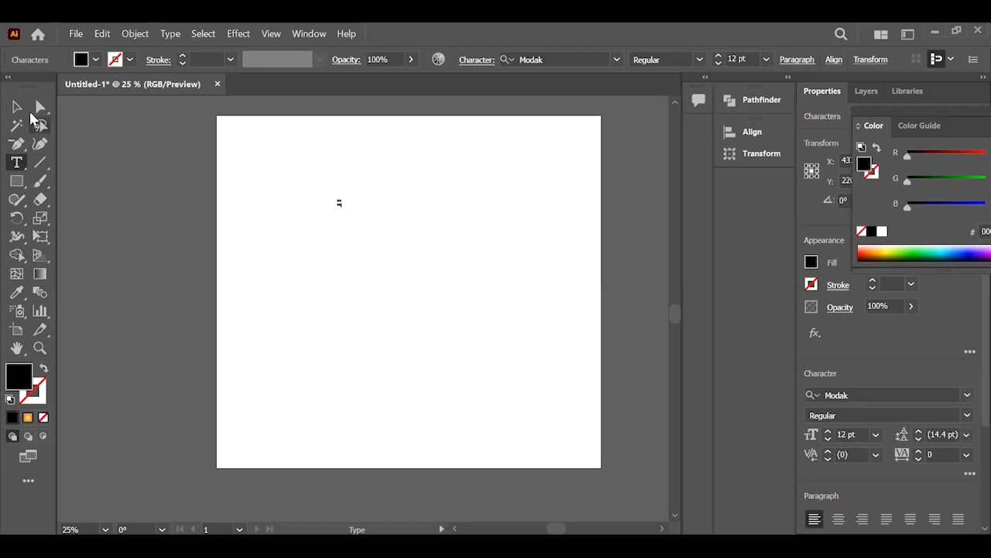
Enlarge the RA ZU text to about 201 pt and position it in the artboard's upper middle area
{"action": "left_click_drag", "start_coordinate": [343, 207], "coordinate": [409, 310]}
{"action": "left_click_drag", "start_coordinate": [324, 163], "coordinate": [372, 243]}
{"action": "scroll", "coordinate": [392, 287], "scroll_direction": "up", "scroll_amount": 1}
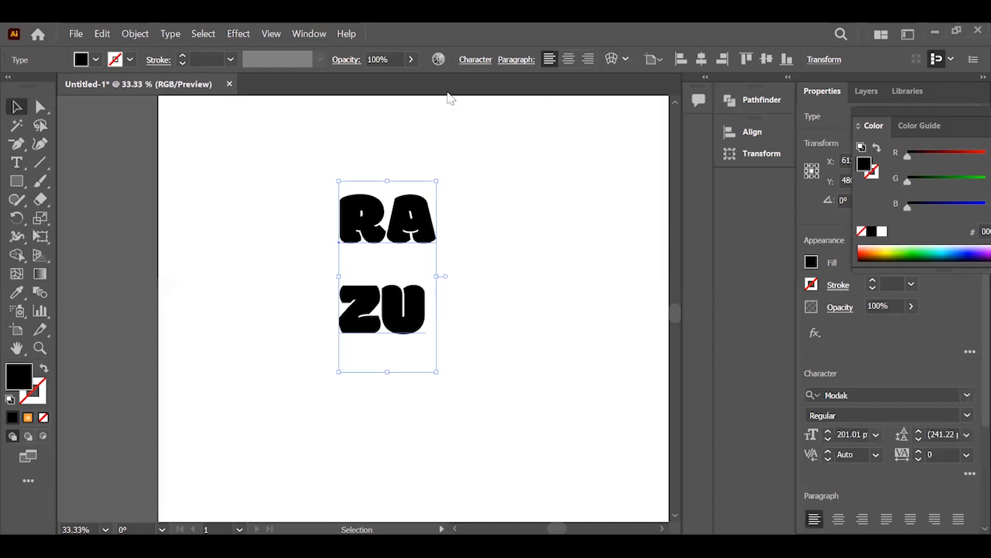
Convert the RA ZU text to outlines and ungroup the resulting letters
{"action": "right_click", "coordinate": [439, 199]}
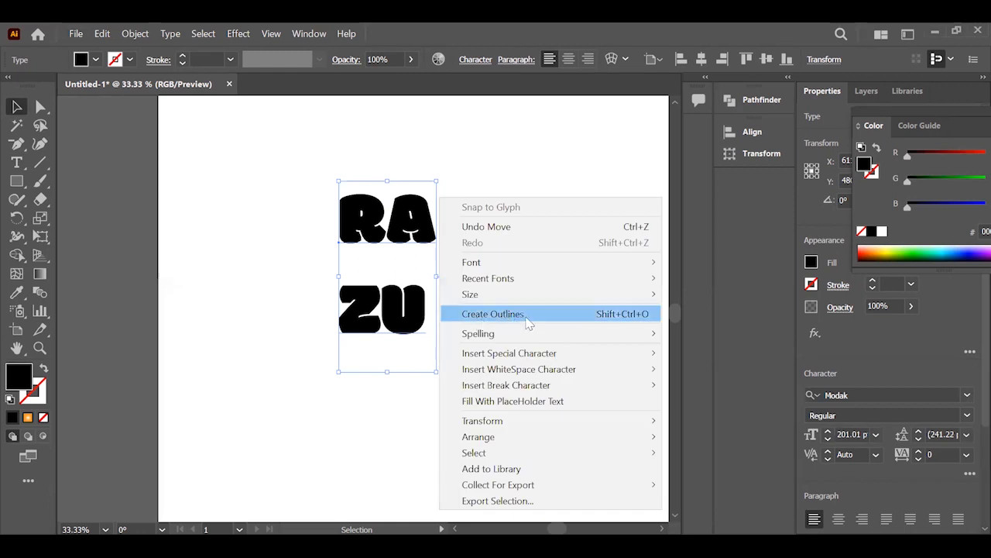
{"action": "left_click", "coordinate": [523, 315]}
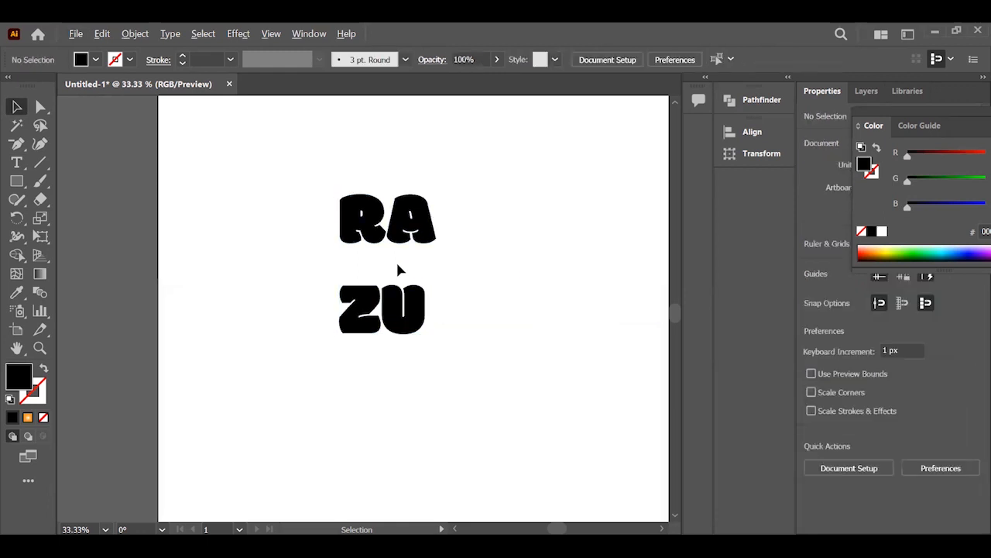
{"action": "scroll", "coordinate": [396, 259], "scroll_direction": "up", "scroll_amount": 1}
{"action": "left_click", "coordinate": [411, 204]}
{"action": "right_click", "coordinate": [468, 166]}
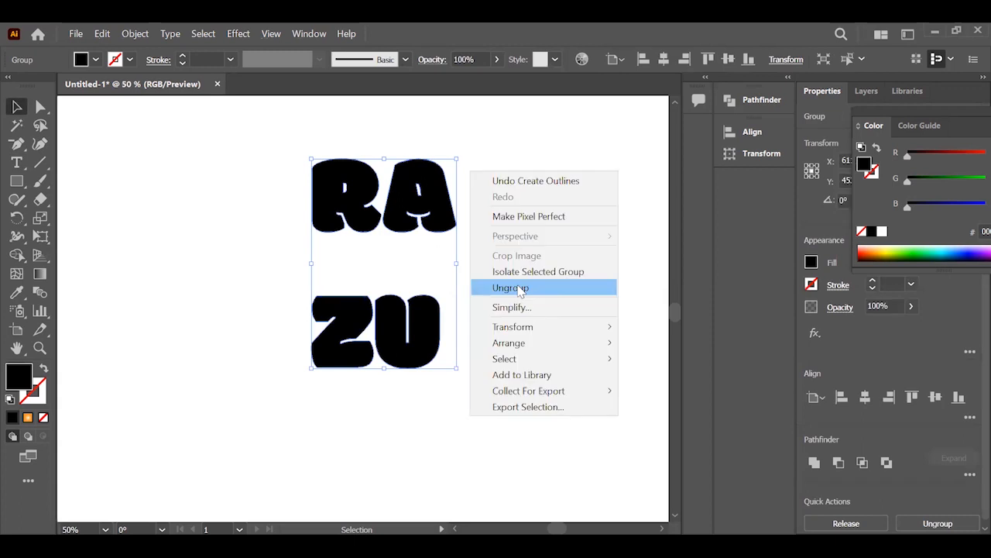
{"action": "left_click", "coordinate": [519, 289]}
Nudge the Z and U letters up to just beneath RA and group them
{"action": "left_click_drag", "start_coordinate": [474, 274], "coordinate": [288, 386]}
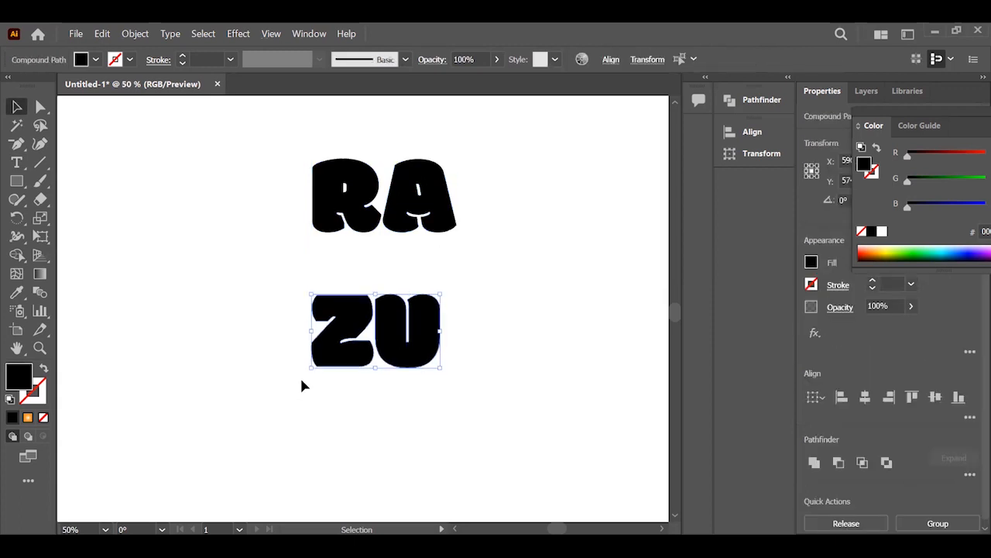
{"action": "key", "text": "Up"}
{"action": "key", "text": "Up"}
{"action": "key", "text": "Up"}
{"action": "key", "text": "Up"}
{"action": "key", "text": "Up"}
{"action": "key", "text": "Up"}
{"action": "key", "text": "Up"}
{"action": "key", "text": "Up"}
{"action": "key", "text": "Up"}
{"action": "key", "text": "Up"}
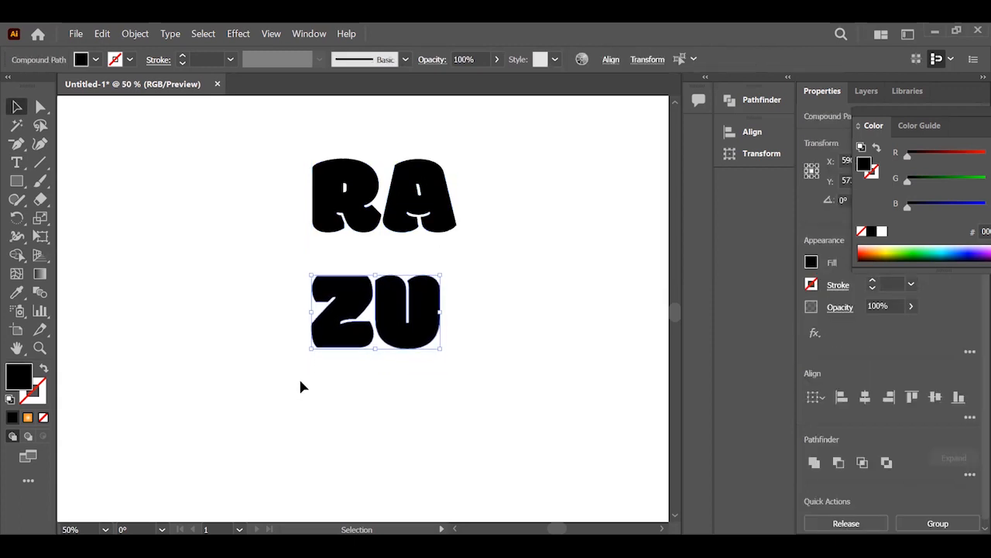
{"action": "key", "text": "Up"}
{"action": "key", "text": "Up"}
{"action": "key", "text": "Up"}
{"action": "key", "text": "Up"}
{"action": "key", "text": "Up"}
{"action": "key", "text": "Up"}
{"action": "key", "text": "Up"}
{"action": "key", "text": "Up"}
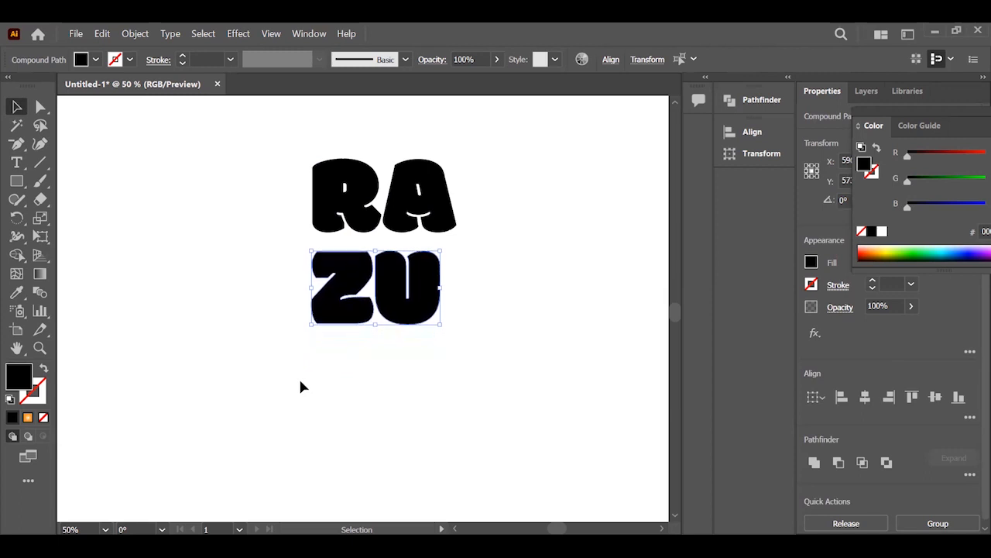
{"action": "key", "text": "Up"}
{"action": "key", "text": "Up"}
{"action": "key", "text": "Up"}
{"action": "key", "text": "Down"}
{"action": "key", "text": "Down"}
{"action": "key", "text": "Down"}
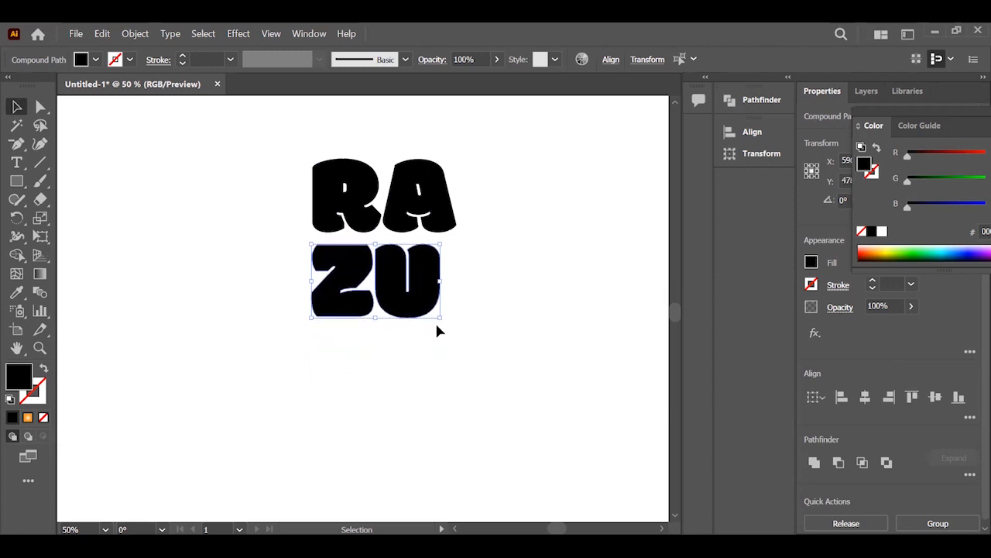
{"action": "key", "text": "Up"}
{"action": "key", "text": "Up"}
{"action": "key", "text": "Up"}
{"action": "key", "text": "Up"}
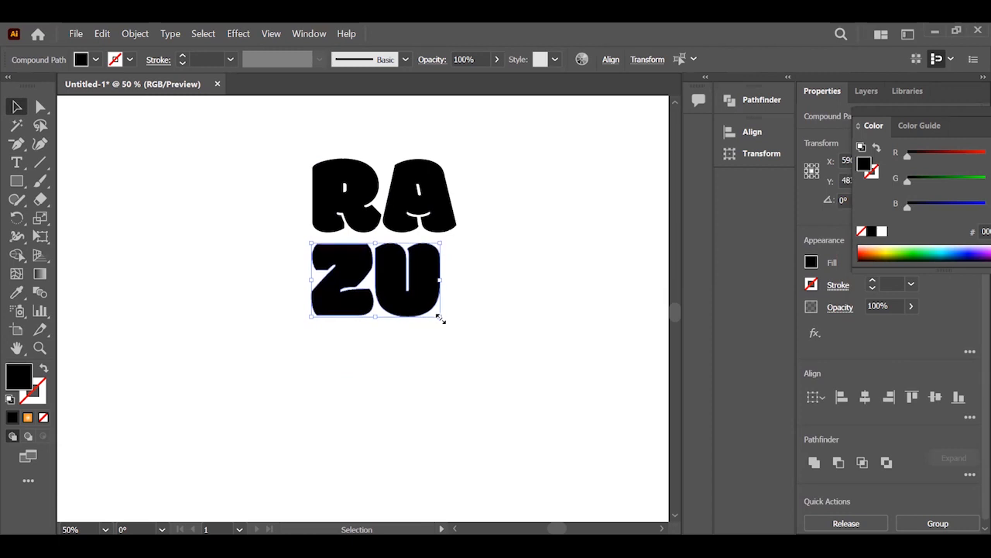
{"action": "key", "text": "ctrl+g"}
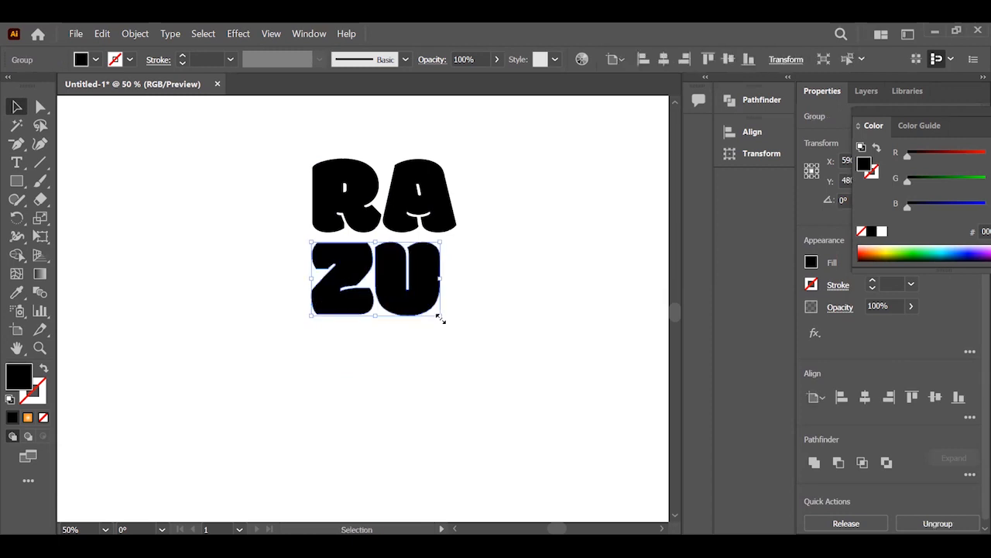
Lower the ZU group slightly to widen the gap beneath RA
{"action": "left_click", "coordinate": [407, 203]}
{"action": "left_click_drag", "start_coordinate": [540, 164], "coordinate": [382, 218]}
{"action": "mouse_move", "coordinate": [348, 246]}
{"action": "left_mouse_down"}
{"action": "mouse_move", "coordinate": [331, 230]}
{"action": "mouse_move", "coordinate": [364, 267]}
{"action": "mouse_move", "coordinate": [348, 251]}
{"action": "left_mouse_up"}
{"action": "left_click", "coordinate": [480, 173]}
{"action": "left_click", "coordinate": [447, 186]}
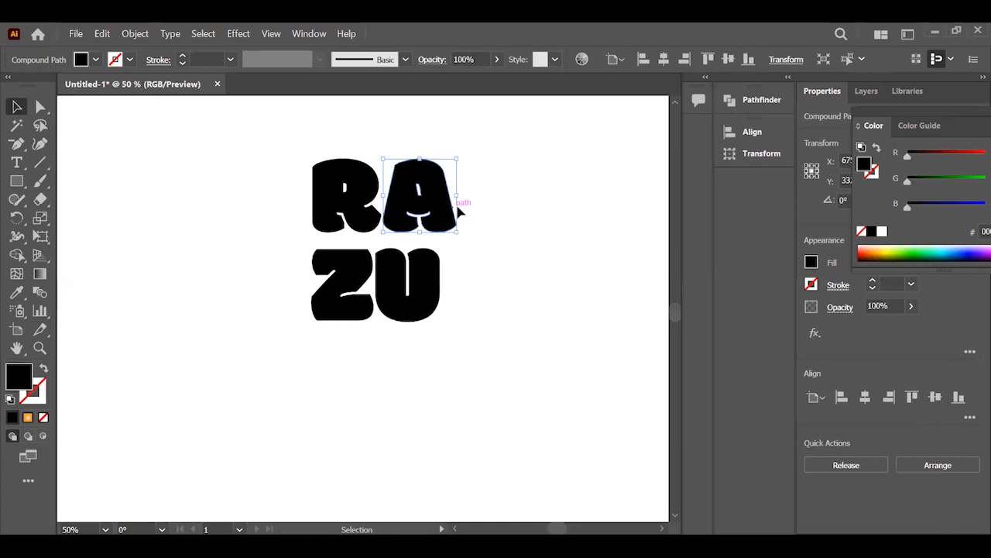
Group the R and A letters and align the RA and ZU groups on their horizontal centers
{"action": "left_click_drag", "start_coordinate": [491, 147], "coordinate": [319, 208]}
{"action": "key", "text": "ctrl+g"}
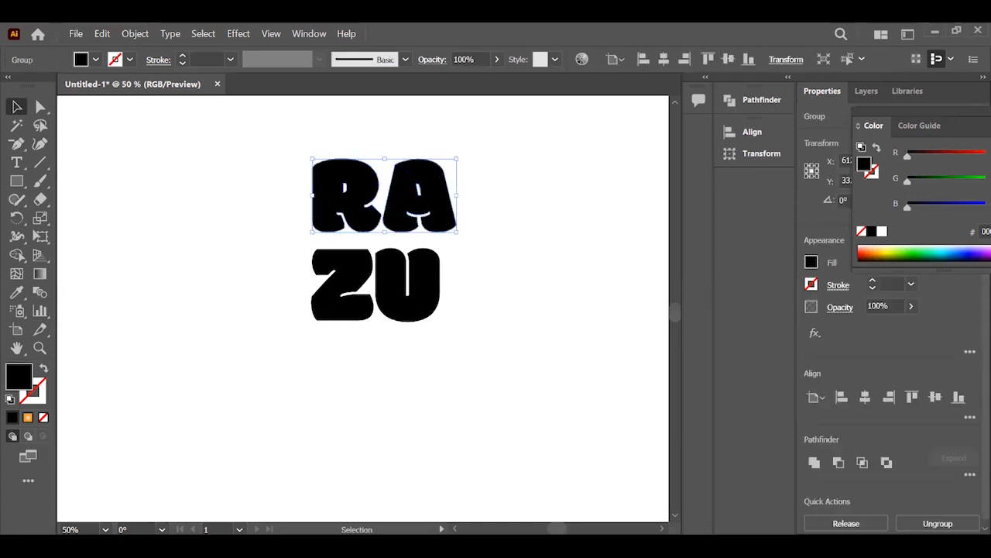
{"action": "left_click_drag", "start_coordinate": [508, 168], "coordinate": [334, 344]}
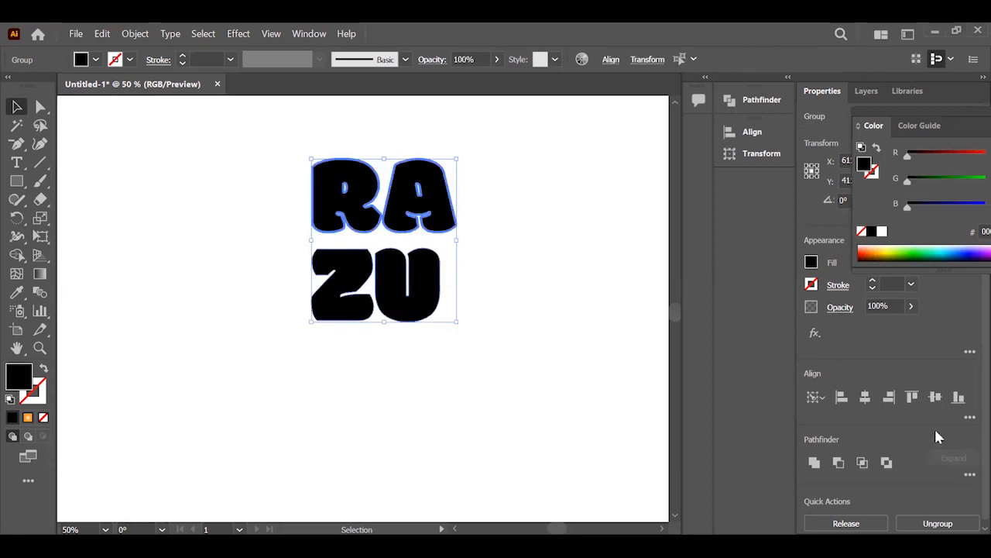
{"action": "left_click", "coordinate": [865, 398]}
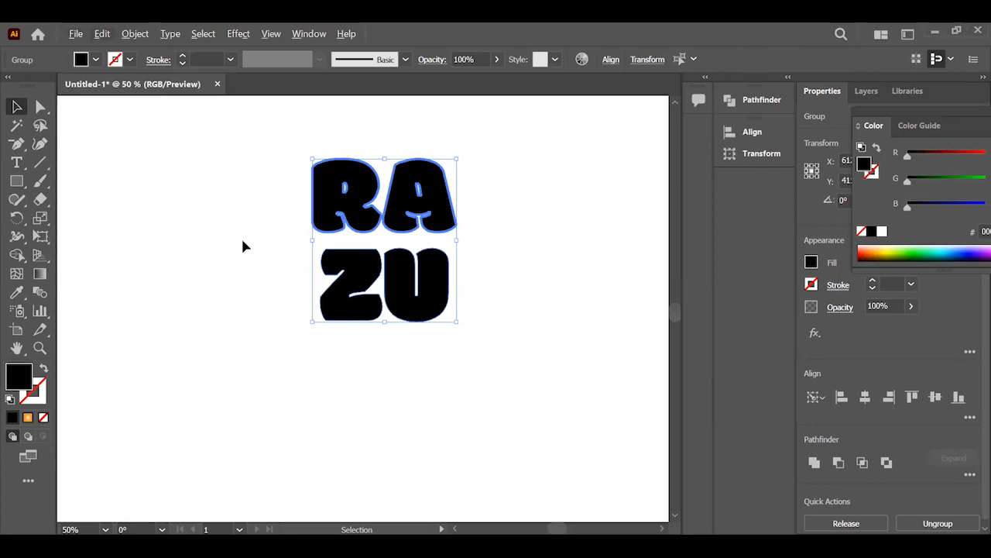
{"action": "scroll", "coordinate": [243, 239], "scroll_direction": "down", "scroll_amount": 2}
{"action": "scroll", "coordinate": [245, 239], "scroll_direction": "up", "scroll_amount": 1}
{"action": "left_click", "coordinate": [393, 218]}
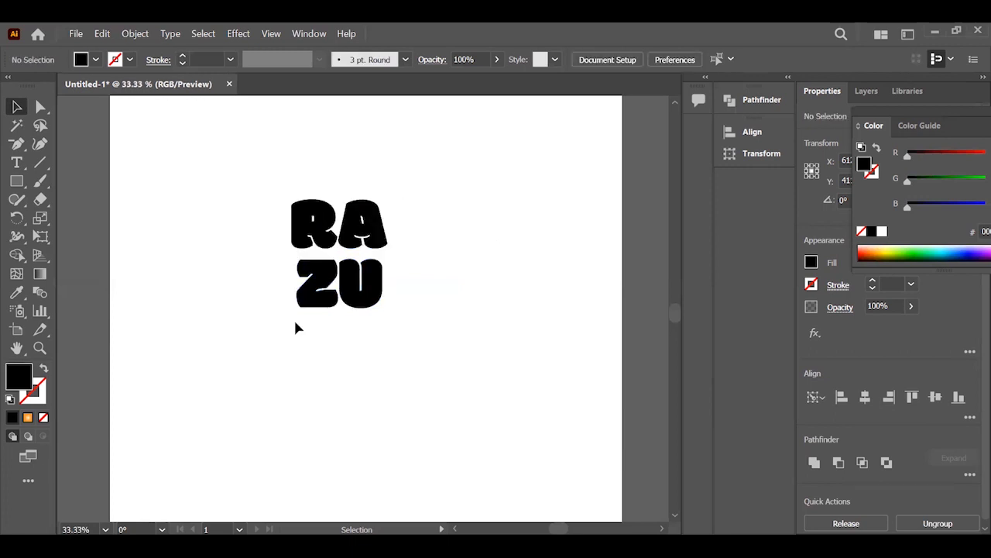
Combine the RA and ZU groups into a single group
{"action": "left_click_drag", "start_coordinate": [294, 320], "coordinate": [438, 218]}
{"action": "right_click", "coordinate": [436, 211]}
{"action": "left_click", "coordinate": [499, 318]}
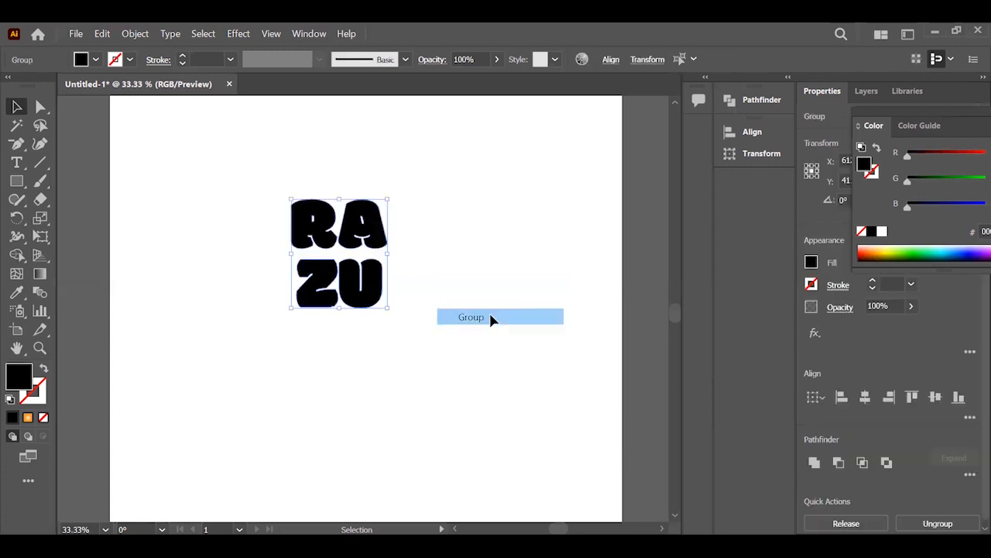
Fill the grouped lettering with the orange swatch R=247 G=147 B=30
{"action": "scroll", "coordinate": [317, 265], "scroll_direction": "up", "scroll_amount": 1}
{"action": "scroll", "coordinate": [465, 302], "scroll_direction": "down", "scroll_amount": 2}
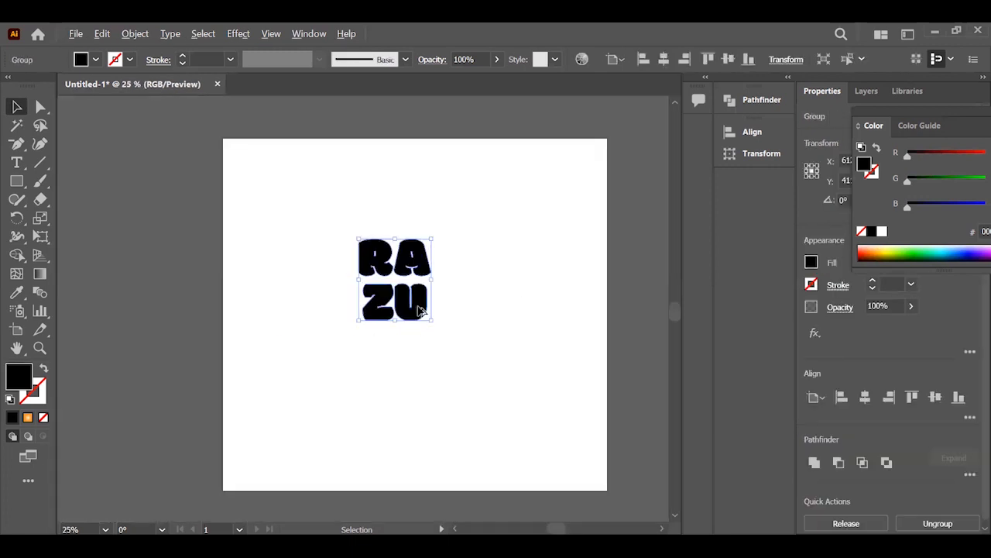
{"action": "scroll", "coordinate": [418, 314], "scroll_direction": "up", "scroll_amount": 1}
{"action": "scroll", "coordinate": [432, 325], "scroll_direction": "up", "scroll_amount": 1}
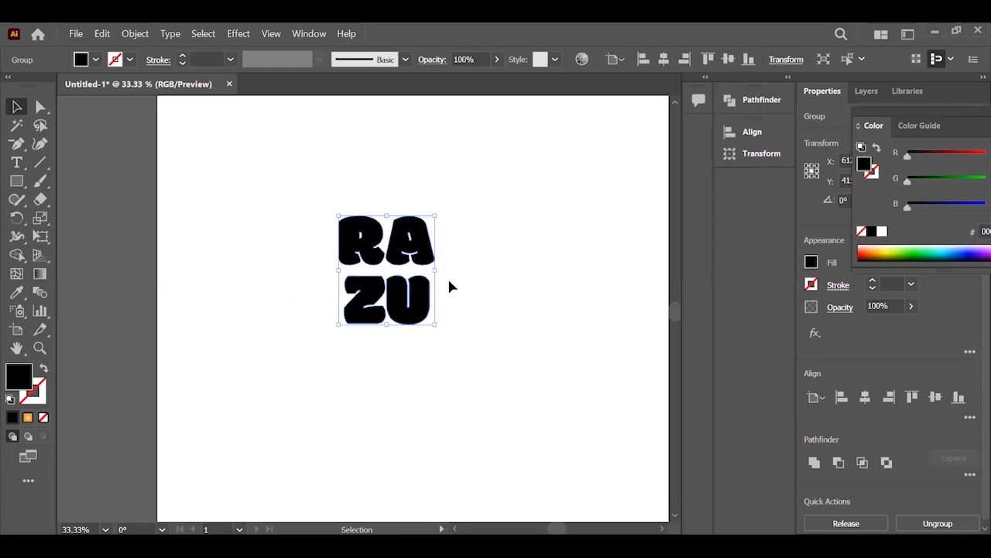
{"action": "scroll", "coordinate": [451, 287], "scroll_direction": "up", "scroll_amount": 1}
{"action": "scroll", "coordinate": [405, 288], "scroll_direction": "down", "scroll_amount": 1}
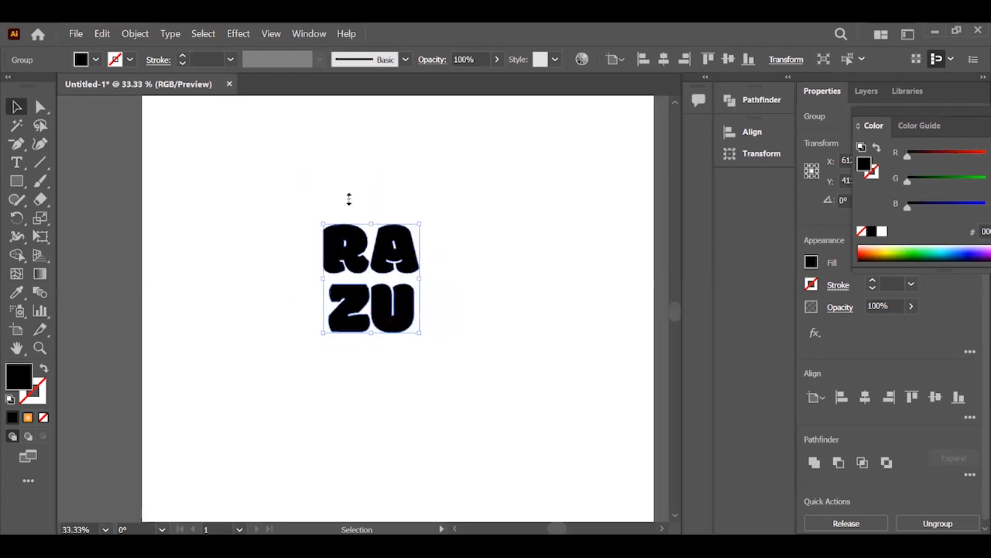
{"action": "left_click", "coordinate": [96, 60]}
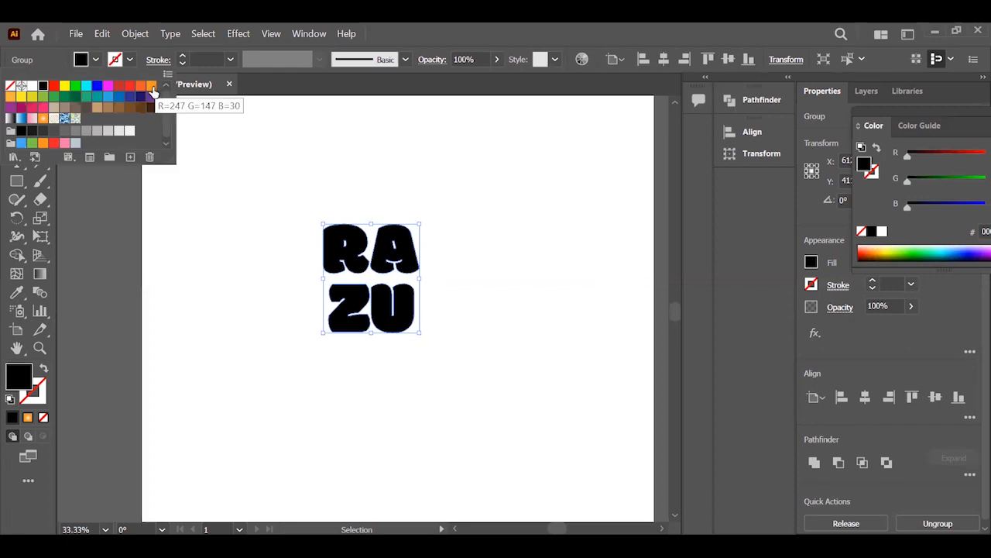
{"action": "left_click", "coordinate": [151, 86]}
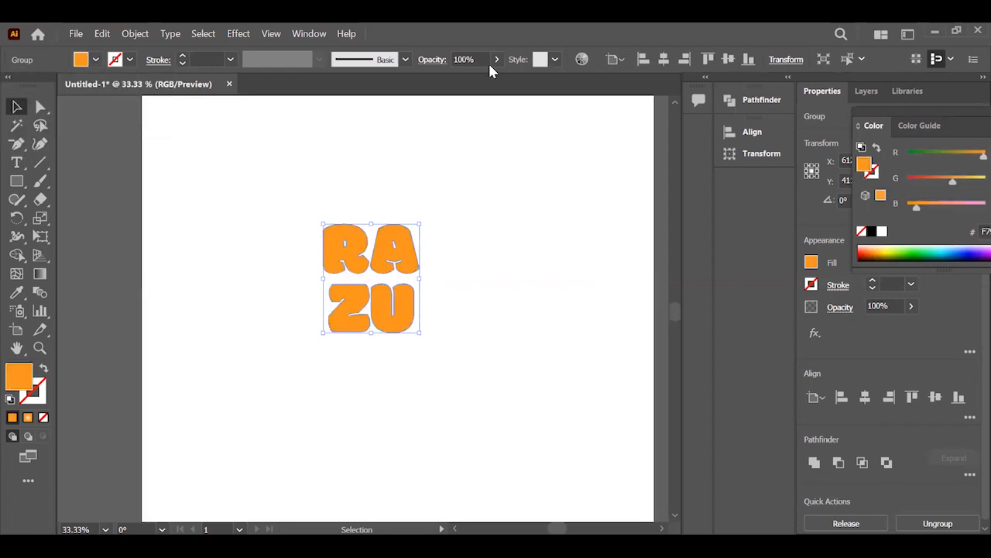
Center the orange lettering horizontally and vertically on the artboard
{"action": "scroll", "coordinate": [347, 310], "scroll_direction": "down", "scroll_amount": 1}
{"action": "scroll", "coordinate": [354, 313], "scroll_direction": "up", "scroll_amount": 1}
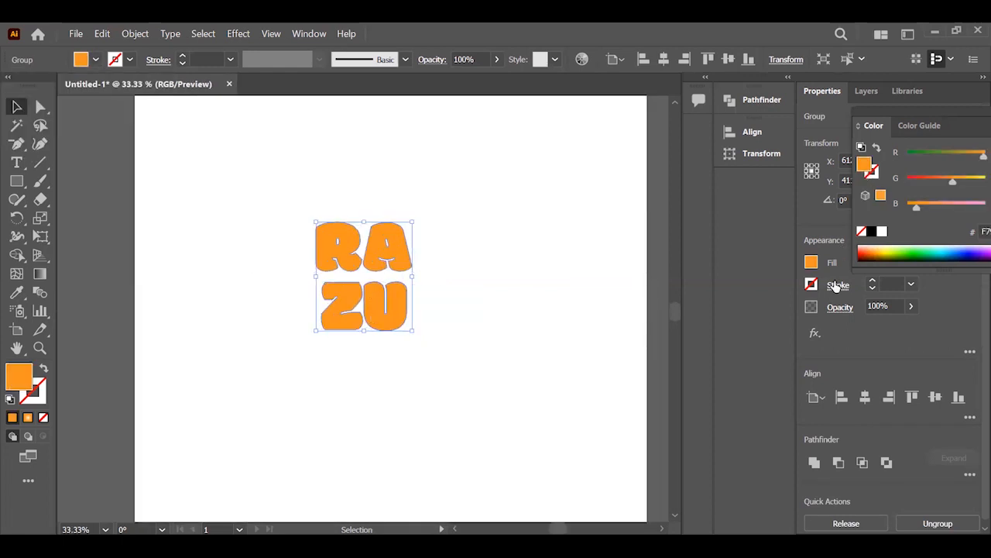
{"action": "left_click", "coordinate": [865, 398]}
{"action": "left_click", "coordinate": [936, 397]}
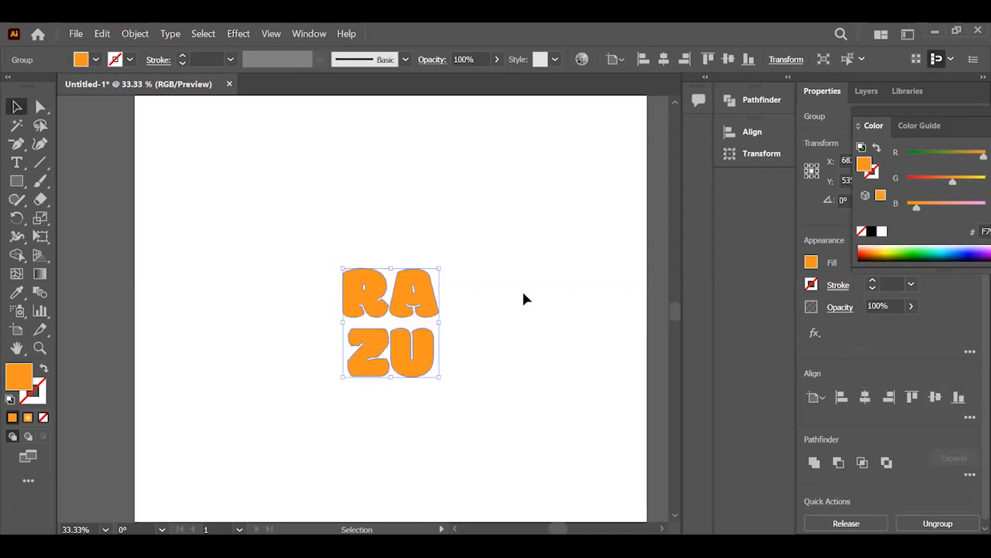
Apply the Inflate 3D type to the orange lettering using 3D and Materials
{"action": "scroll", "coordinate": [460, 285], "scroll_direction": "down", "scroll_amount": 1}
{"action": "scroll", "coordinate": [325, 197], "scroll_direction": "up", "scroll_amount": 1}
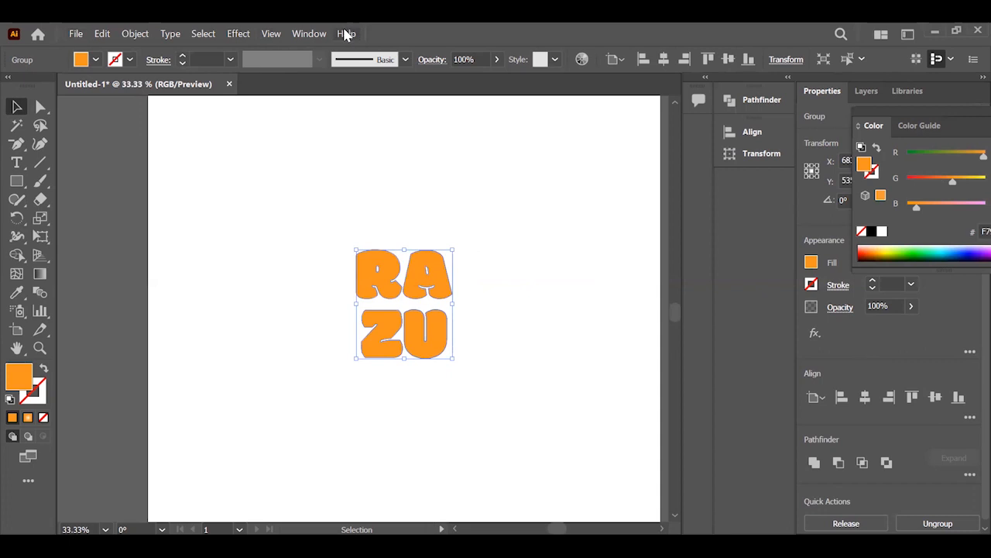
{"action": "left_click", "coordinate": [308, 33]}
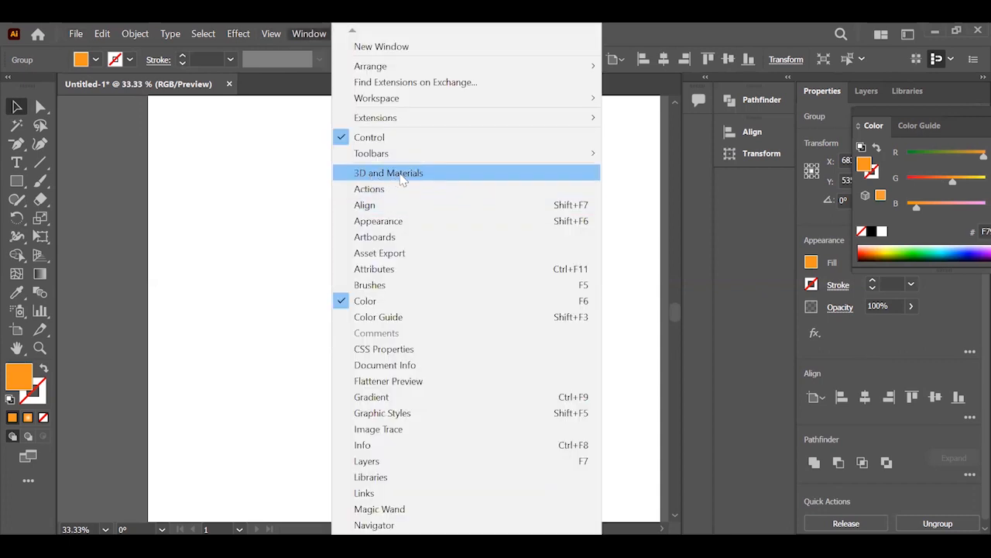
{"action": "left_click", "coordinate": [395, 174]}
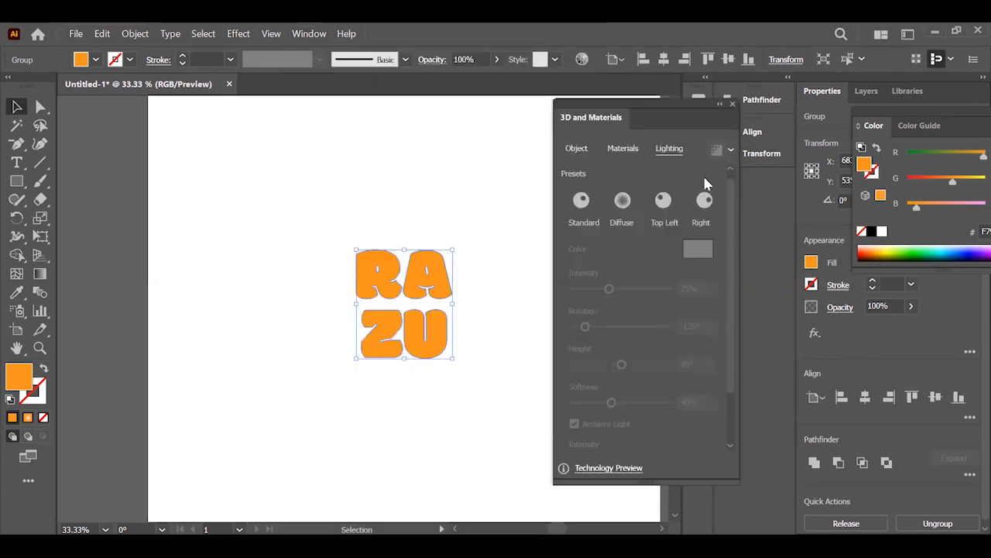
{"action": "scroll", "coordinate": [720, 186], "scroll_direction": "up", "scroll_amount": 1}
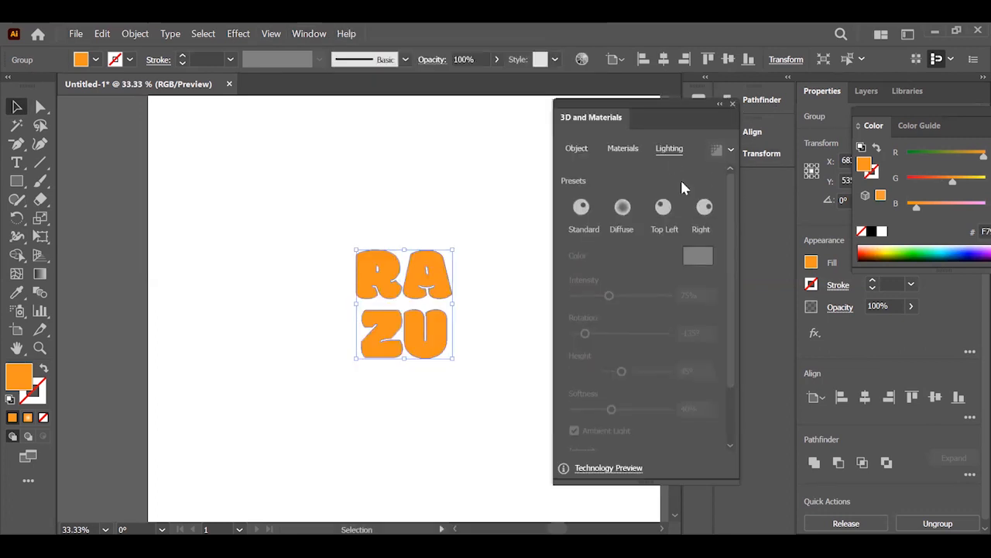
{"action": "left_click", "coordinate": [575, 150]}
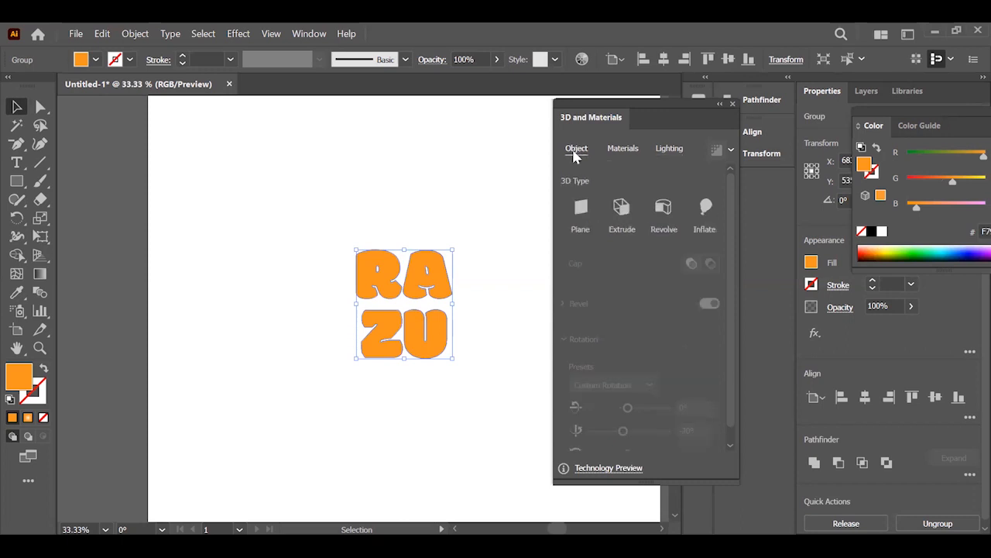
{"action": "left_click", "coordinate": [709, 214]}
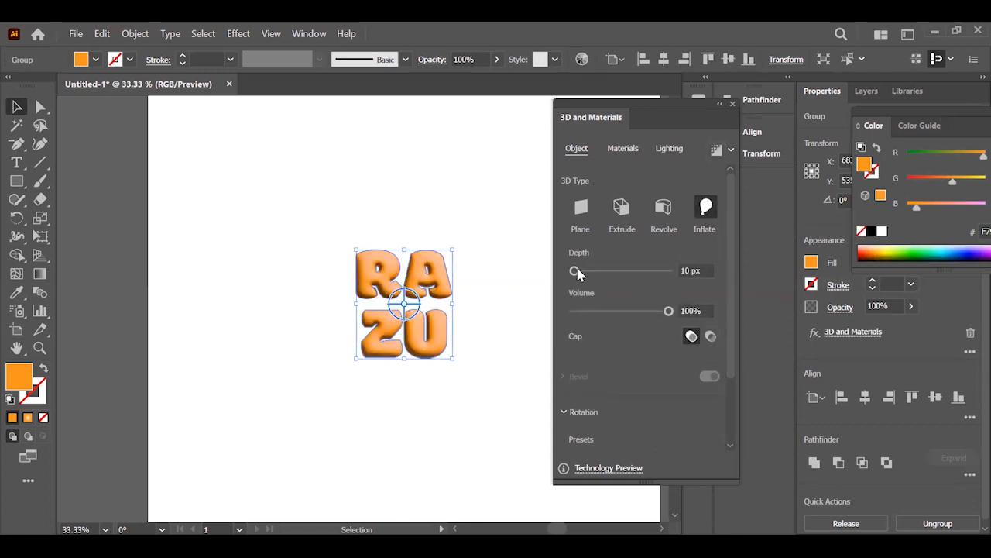
Set the inflated lettering's depth to 0 px and its rotation around the vertical axis to -20°
{"action": "left_click_drag", "start_coordinate": [575, 272], "coordinate": [500, 281]}
{"action": "left_click_drag", "start_coordinate": [726, 335], "coordinate": [723, 429]}
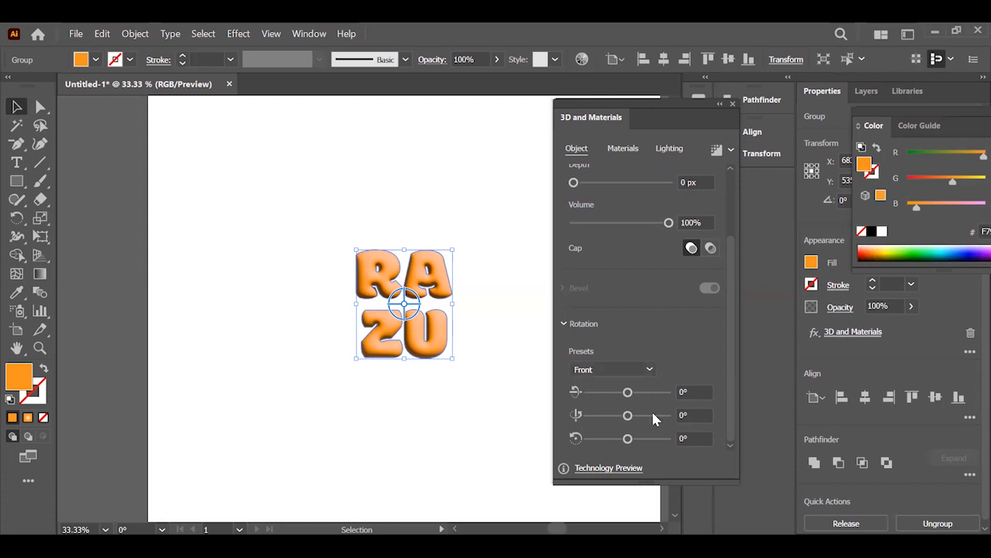
{"action": "left_click", "coordinate": [701, 415]}
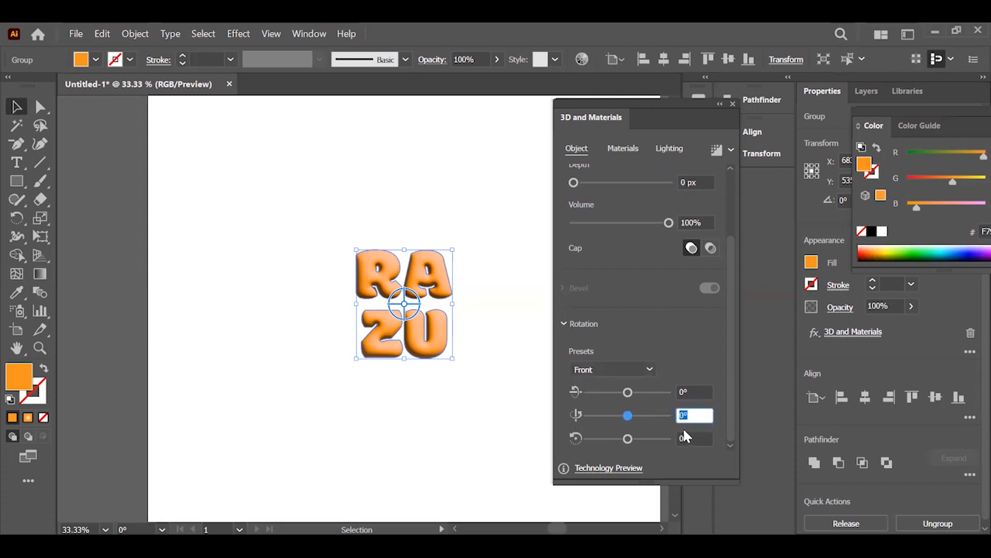
{"action": "type", "text": "-20"}
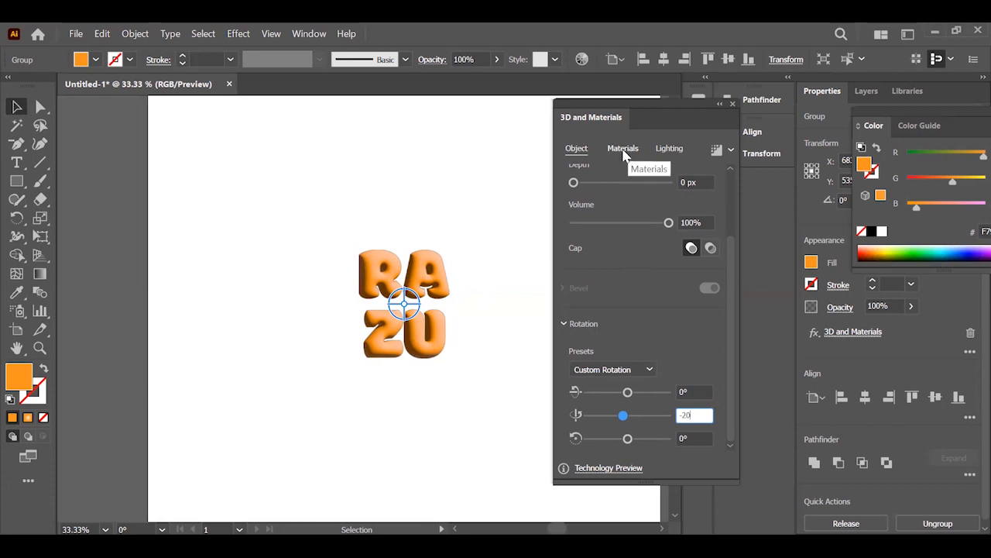
Set the roughness of the lettering's default 3D material to 0.4
{"action": "left_click", "coordinate": [623, 150]}
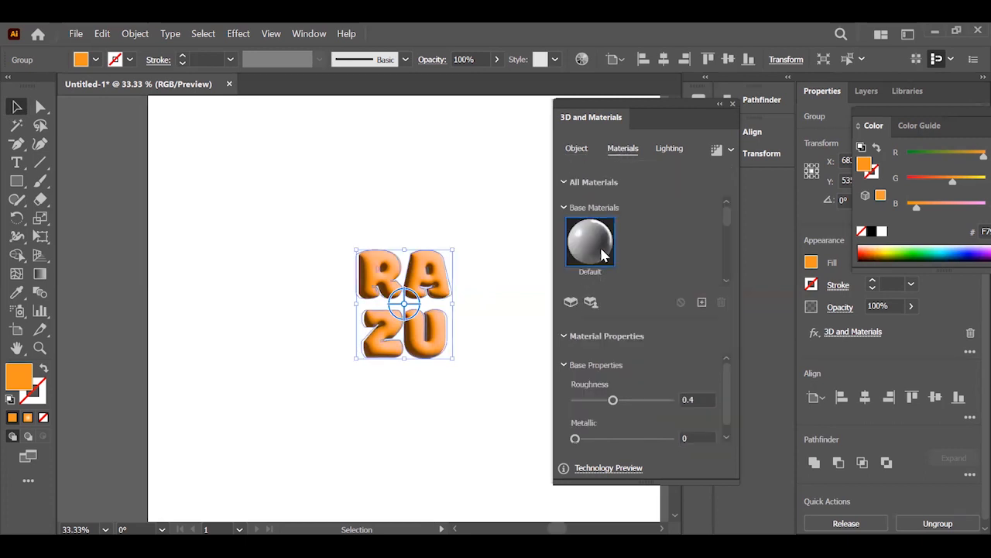
{"action": "scroll", "coordinate": [659, 395], "scroll_direction": "down", "scroll_amount": 1}
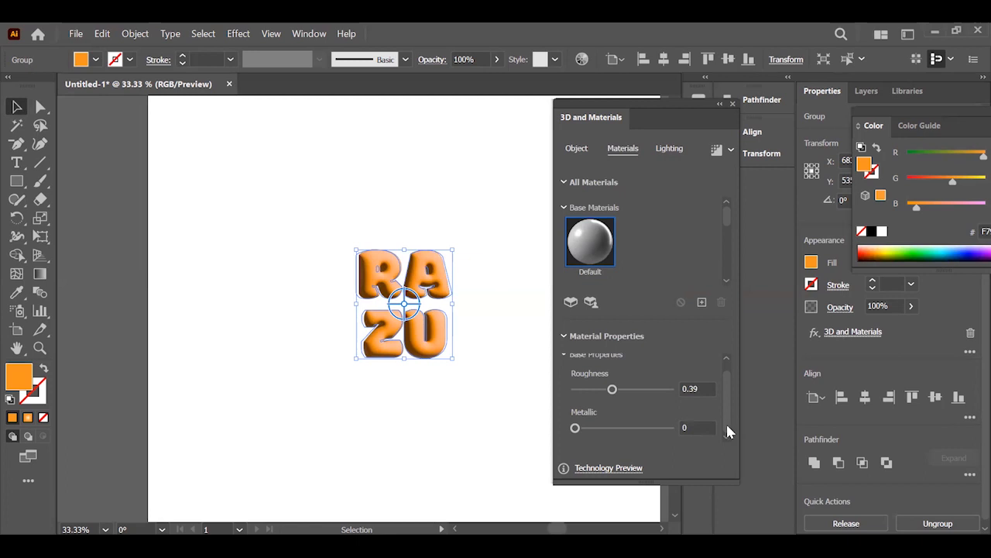
{"action": "scroll", "coordinate": [750, 436], "scroll_direction": "down", "scroll_amount": 1}
{"action": "scroll", "coordinate": [718, 428], "scroll_direction": "up", "scroll_amount": 1}
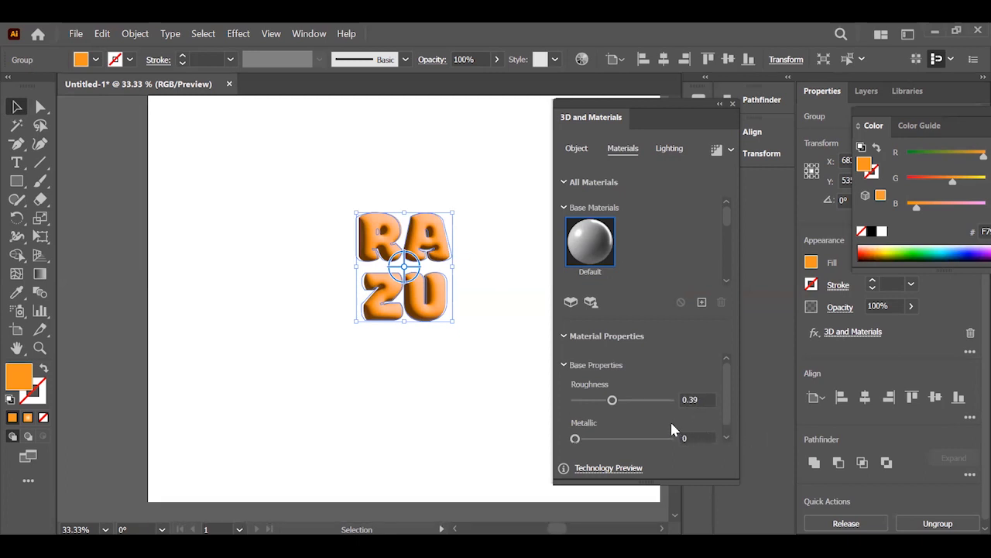
{"action": "scroll", "coordinate": [672, 423], "scroll_direction": "down", "scroll_amount": 1}
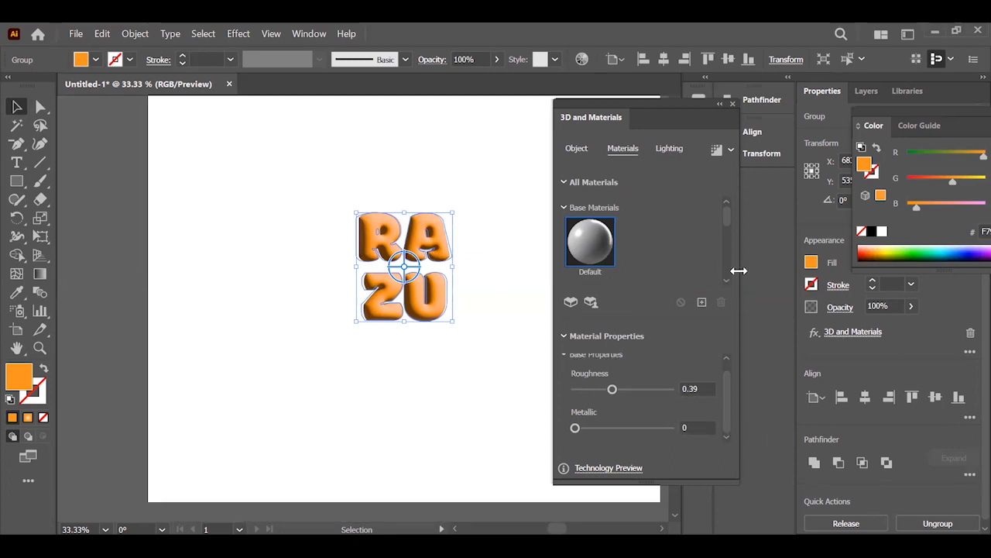
{"action": "left_click_drag", "start_coordinate": [703, 387], "coordinate": [690, 395]}
{"action": "type", "text": "4"}
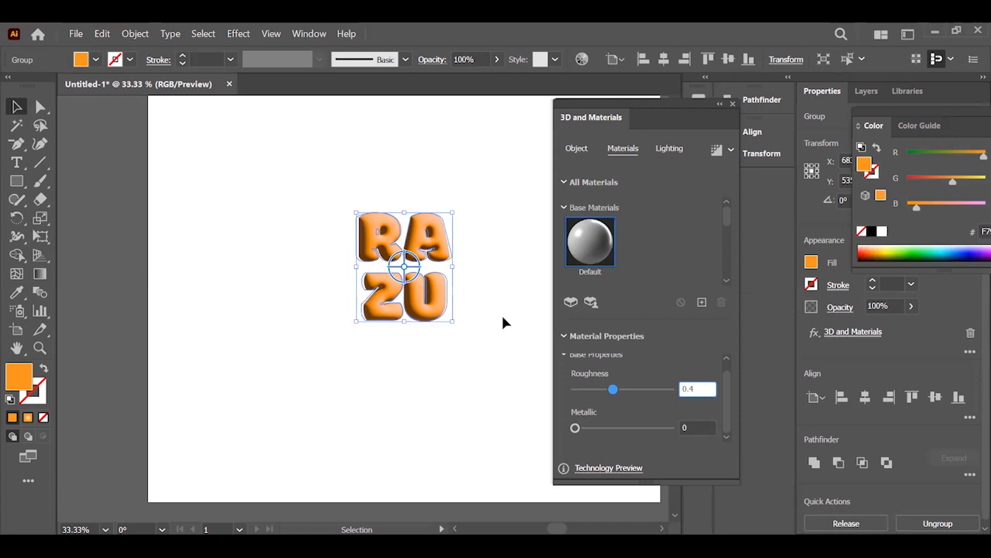
Set the 3D lighting on the lettering to 75% intensity and -135° rotation
{"action": "left_click", "coordinate": [664, 151]}
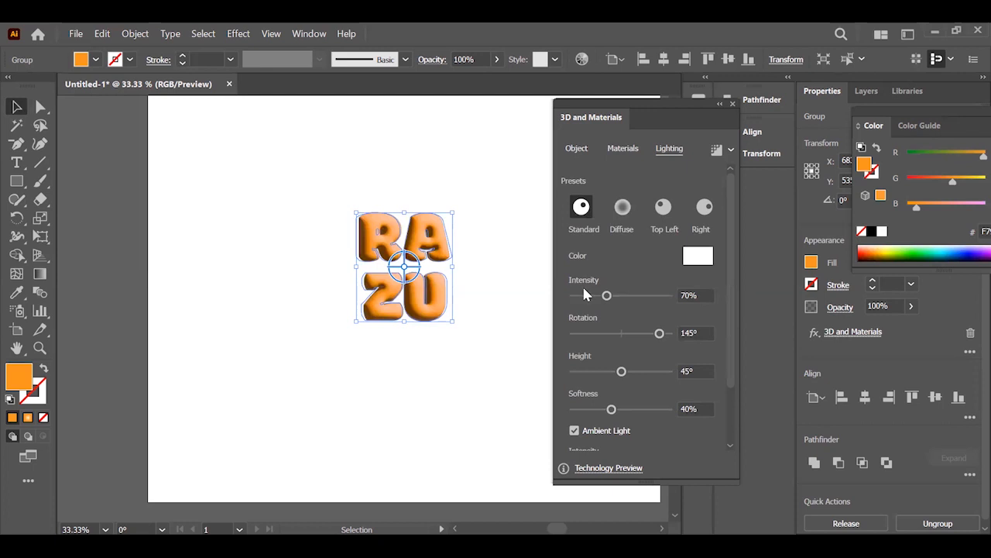
{"action": "left_click", "coordinate": [701, 295]}
{"action": "type", "text": "75"}
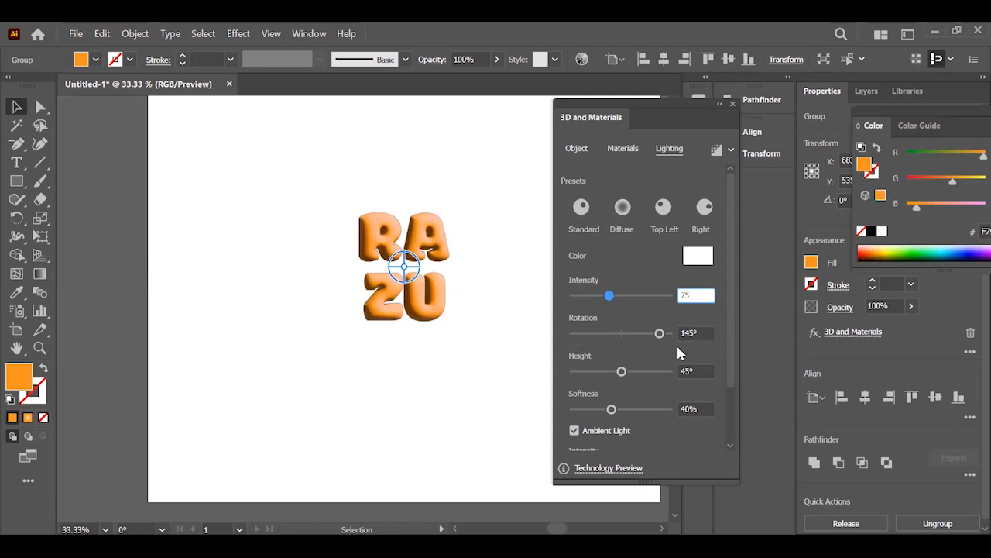
{"action": "key", "text": "Tab"}
{"action": "type", "text": "-135"}
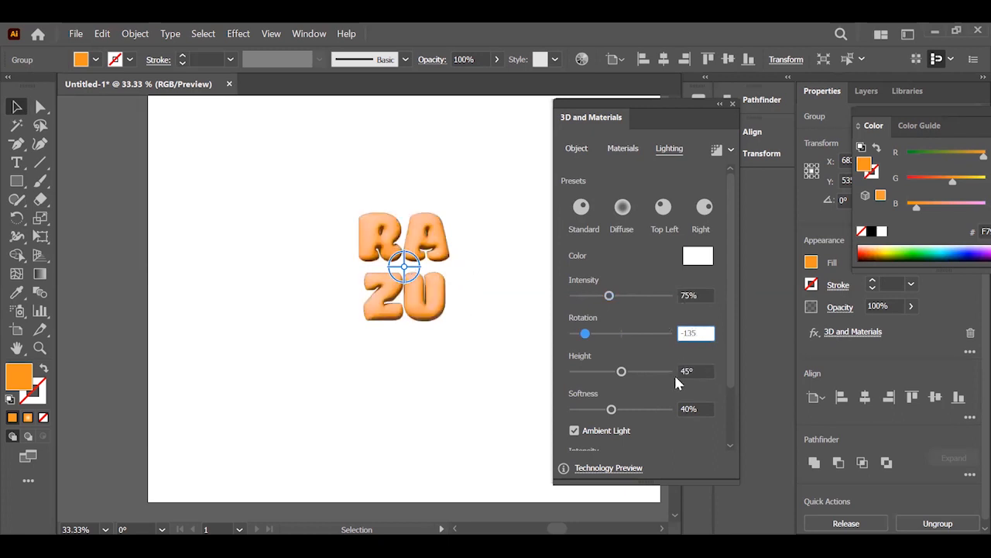
{"action": "scroll", "coordinate": [694, 432], "scroll_direction": "down", "scroll_amount": 2}
{"action": "scroll", "coordinate": [646, 423], "scroll_direction": "up", "scroll_amount": 2}
{"action": "scroll", "coordinate": [699, 430], "scroll_direction": "down", "scroll_amount": 2}
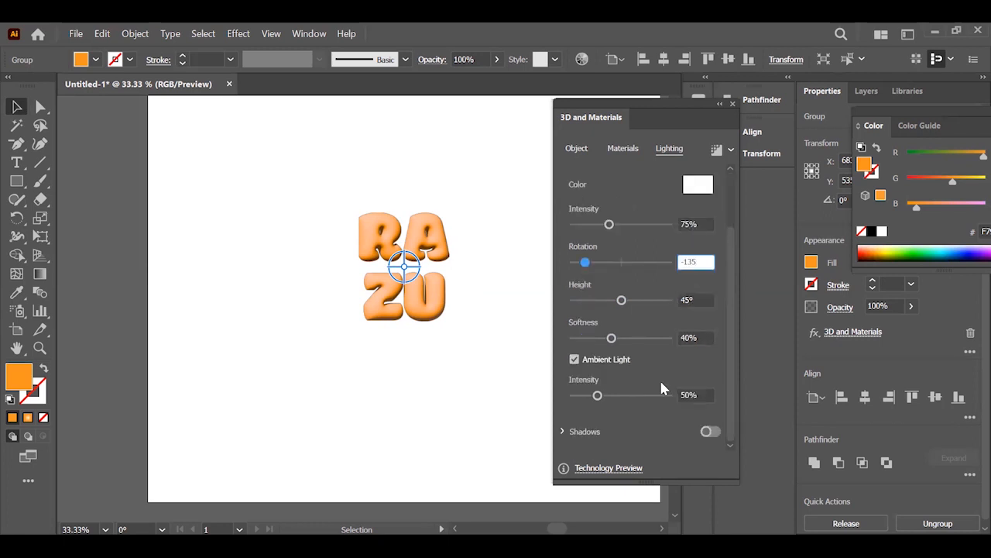
{"action": "scroll", "coordinate": [685, 382], "scroll_direction": "up", "scroll_amount": 2}
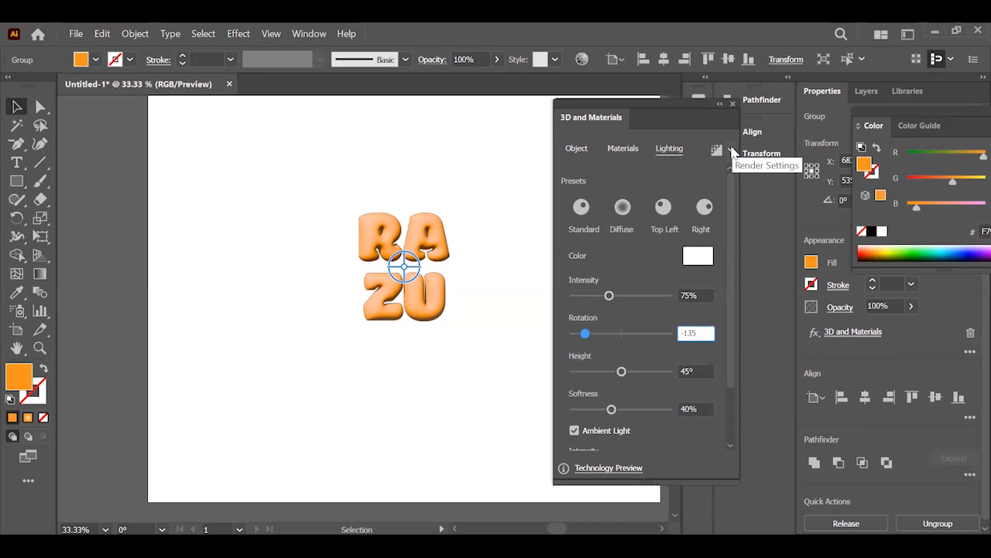
Render the inflated lettering with ray tracing enabled at High quality and close the 3D and Materials settings
{"action": "left_click", "coordinate": [732, 148]}
{"action": "left_click", "coordinate": [732, 149]}
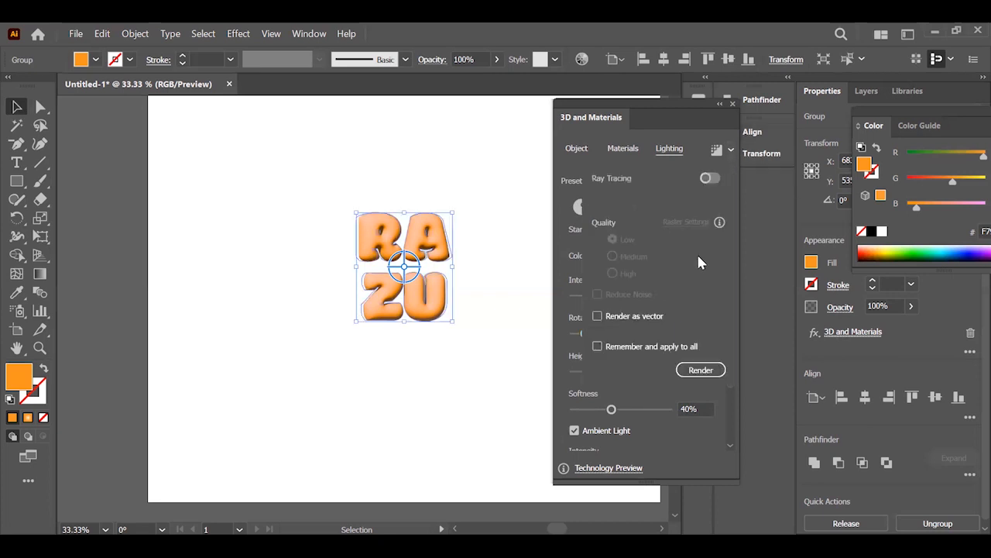
{"action": "left_click", "coordinate": [709, 180]}
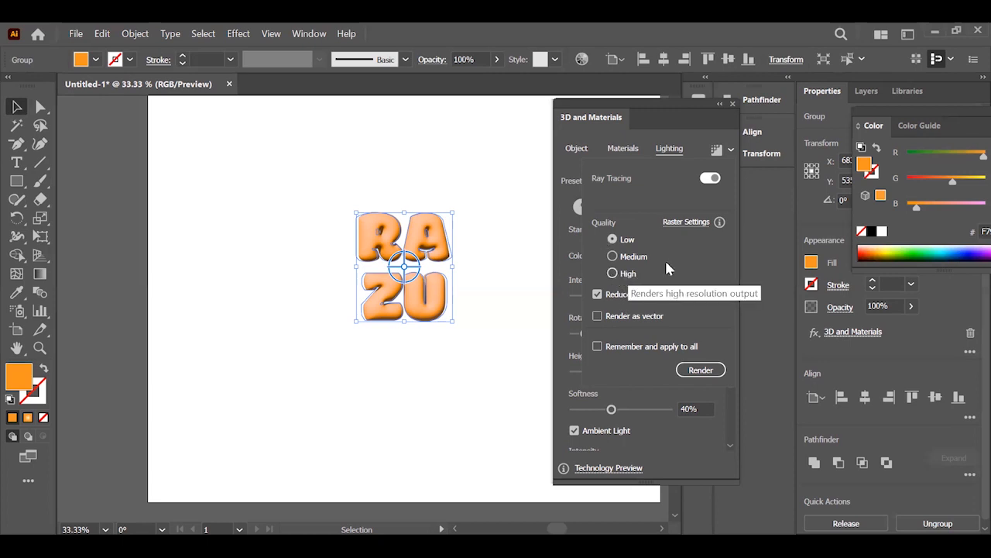
{"action": "left_click", "coordinate": [612, 273]}
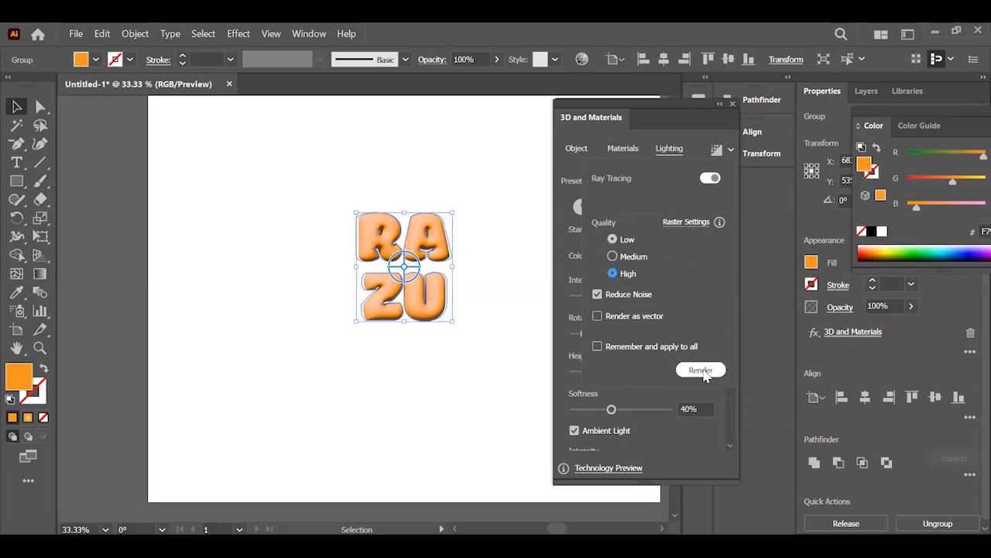
{"action": "left_click", "coordinate": [701, 371]}
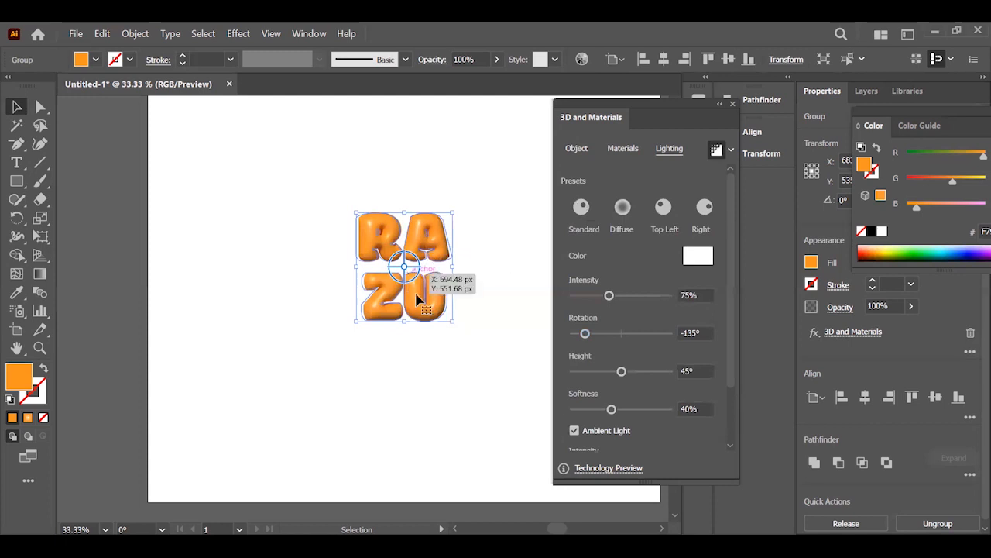
{"action": "left_click", "coordinate": [732, 103]}
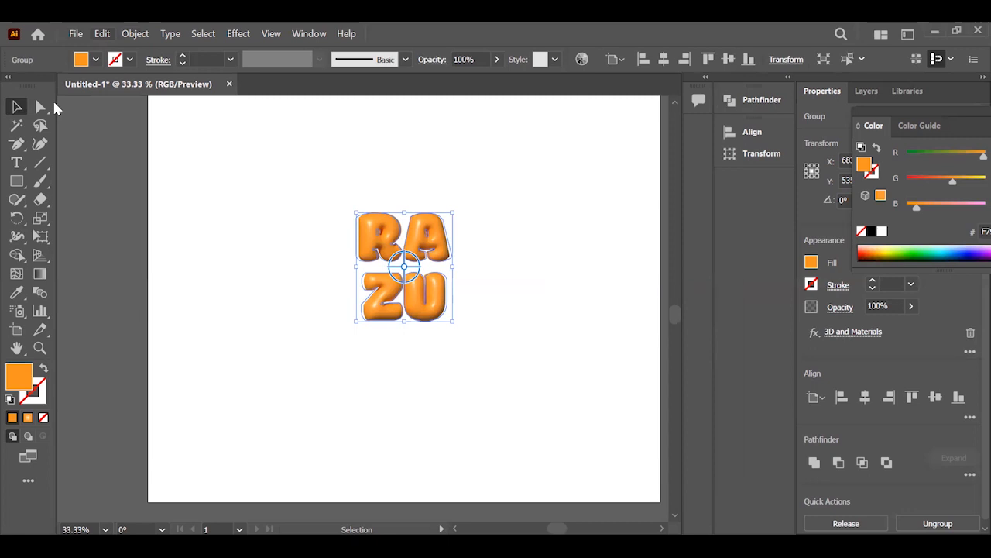
Expand the appearance of the rendered lettering and enlarge it proportionally about its center
{"action": "key", "text": "alt+e"}
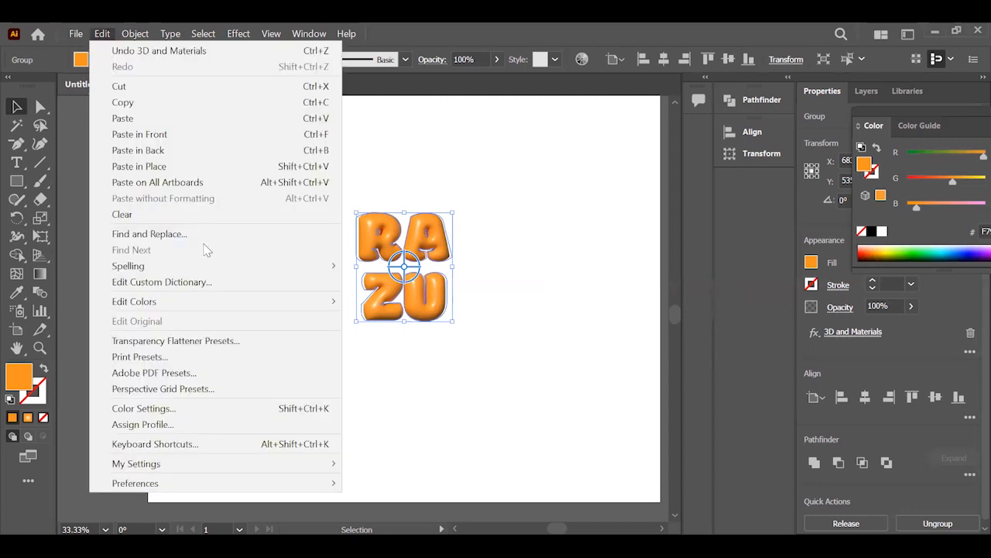
{"action": "key", "text": "Right"}
{"action": "left_click", "coordinate": [230, 220]}
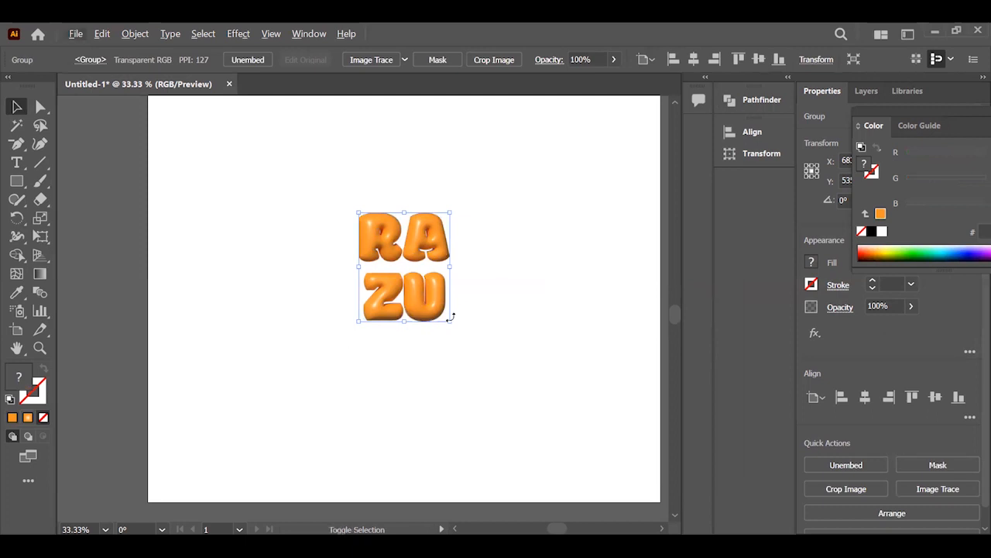
{"action": "left_click_drag", "start_coordinate": [452, 322], "coordinate": [474, 353]}
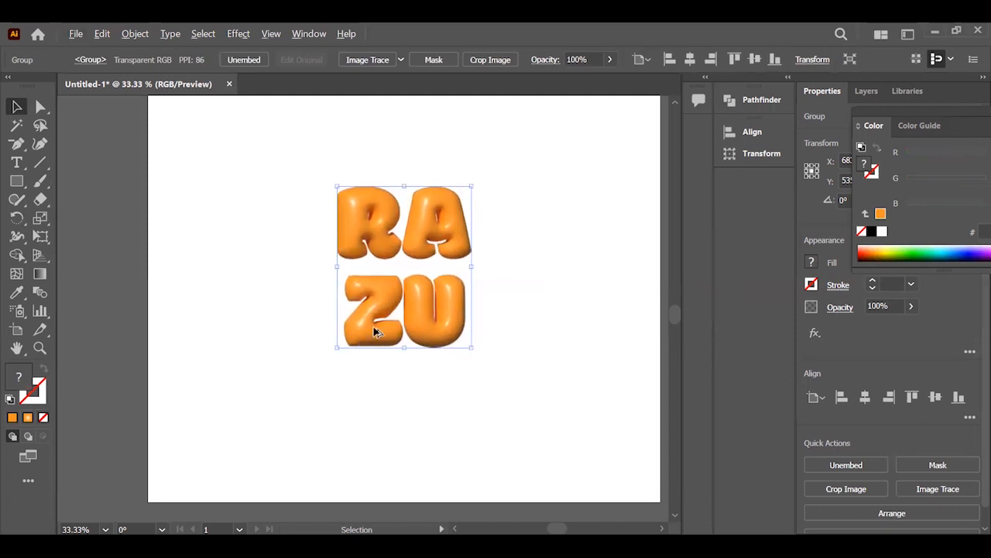
Draw an orange rectangle covering nearly the whole artboard as a background
{"action": "scroll", "coordinate": [393, 328], "scroll_direction": "down", "scroll_amount": 2}
{"action": "scroll", "coordinate": [401, 335], "scroll_direction": "up", "scroll_amount": 2}
{"action": "scroll", "coordinate": [352, 329], "scroll_direction": "down", "scroll_amount": 1}
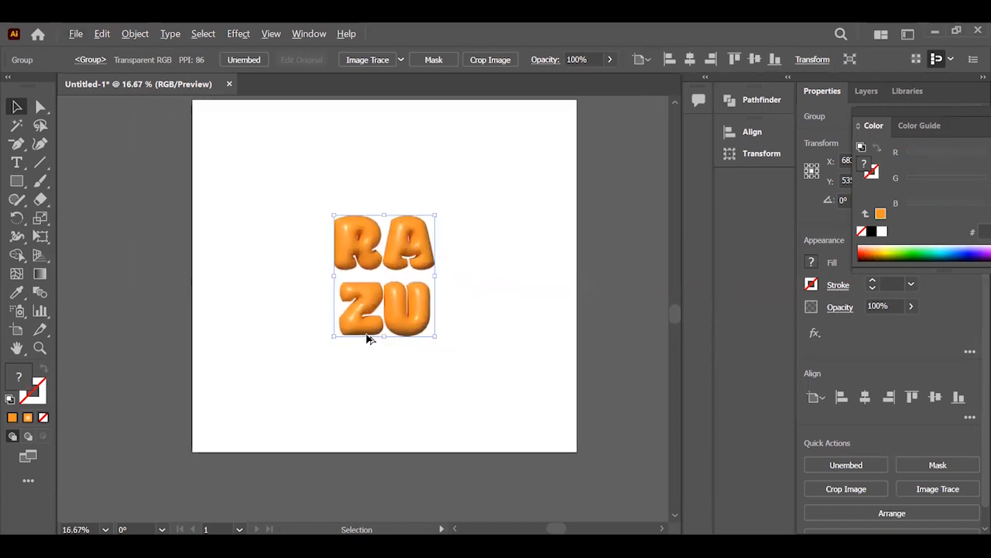
{"action": "left_click", "coordinate": [16, 180]}
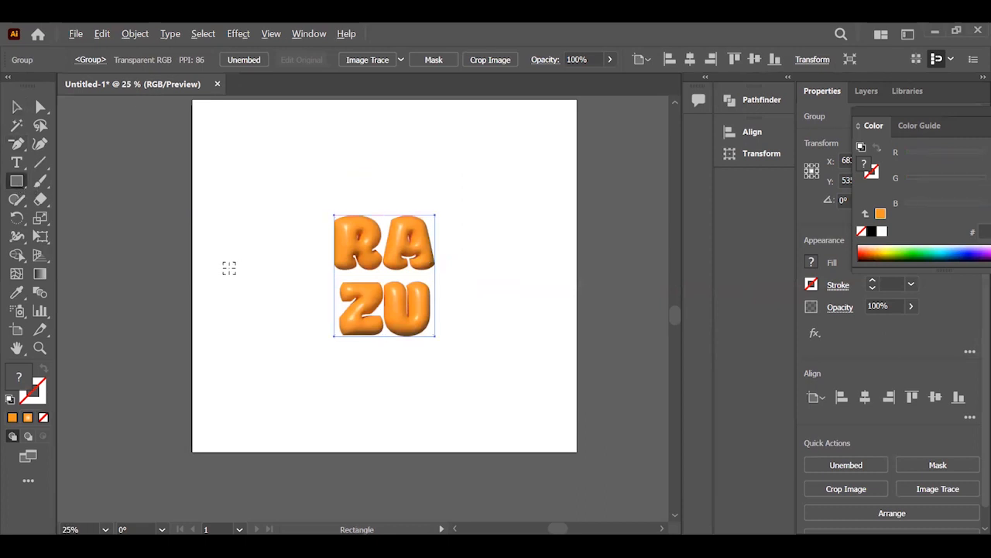
{"action": "scroll", "coordinate": [235, 268], "scroll_direction": "down", "scroll_amount": 1}
{"action": "mouse_move", "coordinate": [204, 154]}
{"action": "left_mouse_down"}
{"action": "mouse_move", "coordinate": [398, 348]}
{"action": "mouse_move", "coordinate": [460, 377]}
{"action": "left_mouse_up"}
{"action": "key", "text": "v"}
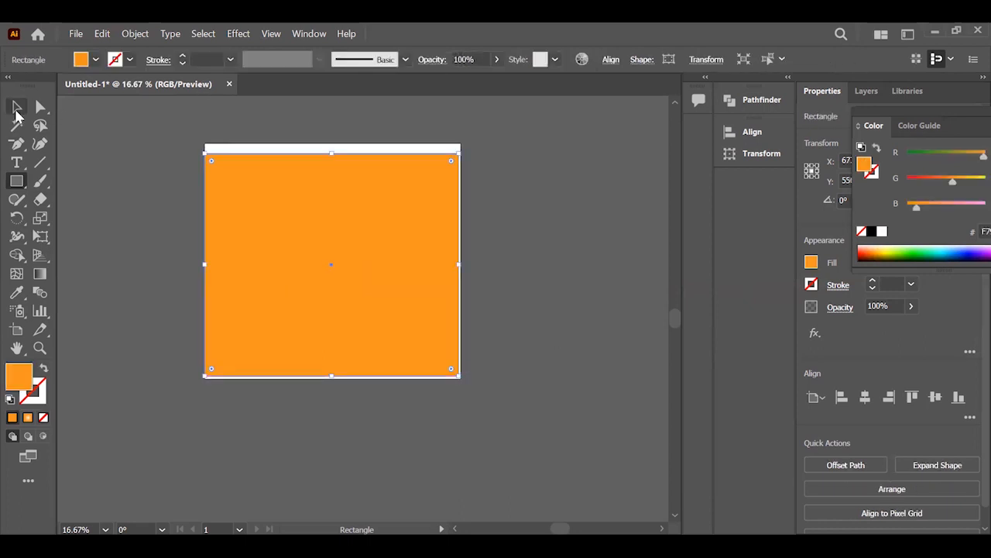
Stretch the background rectangle's top, right and bottom edges to match the artboard edges
{"action": "scroll", "coordinate": [360, 154], "scroll_direction": "up", "scroll_amount": 2}
{"action": "left_click_drag", "start_coordinate": [341, 158], "coordinate": [338, 132]}
{"action": "scroll", "coordinate": [387, 143], "scroll_direction": "down", "scroll_amount": 1}
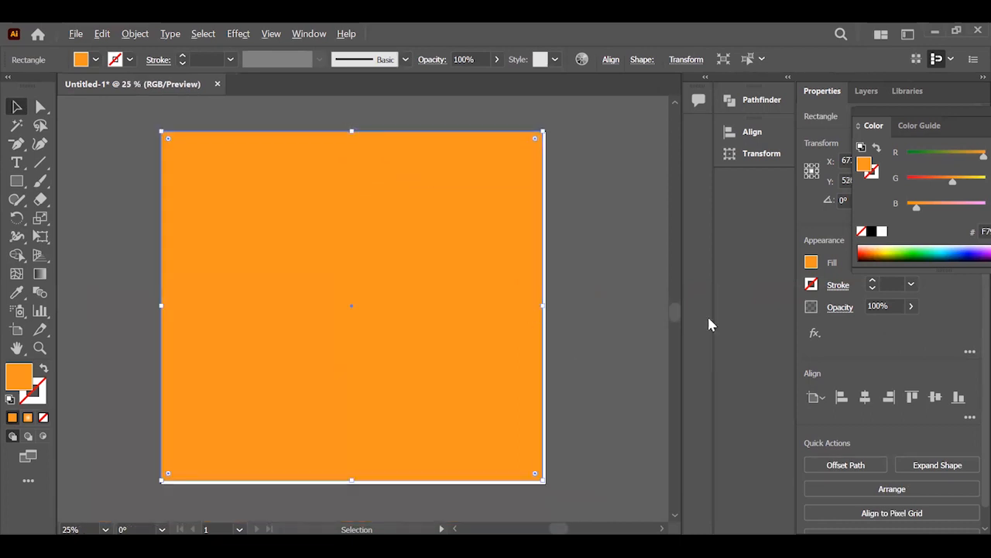
{"action": "left_click_drag", "start_coordinate": [542, 309], "coordinate": [547, 307]}
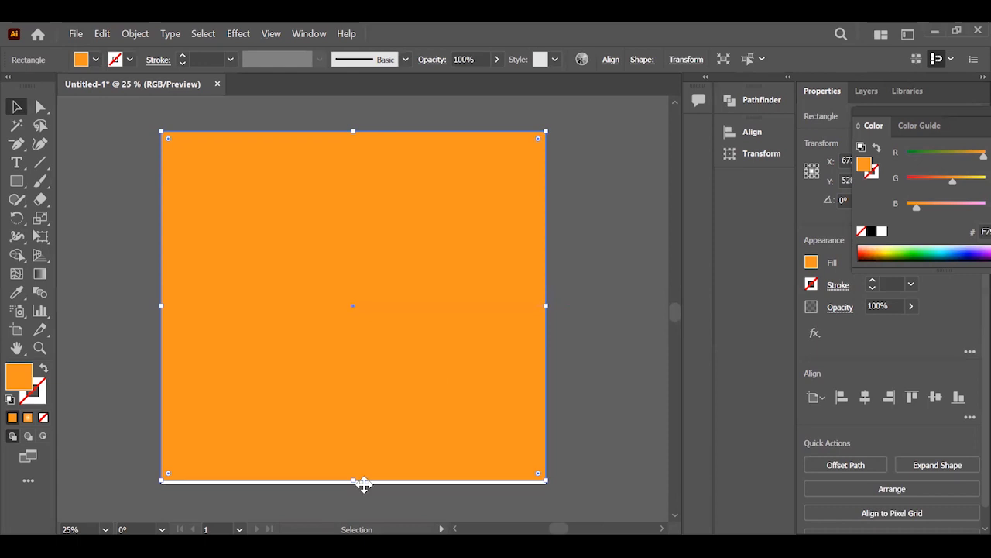
{"action": "left_click_drag", "start_coordinate": [355, 482], "coordinate": [356, 483]}
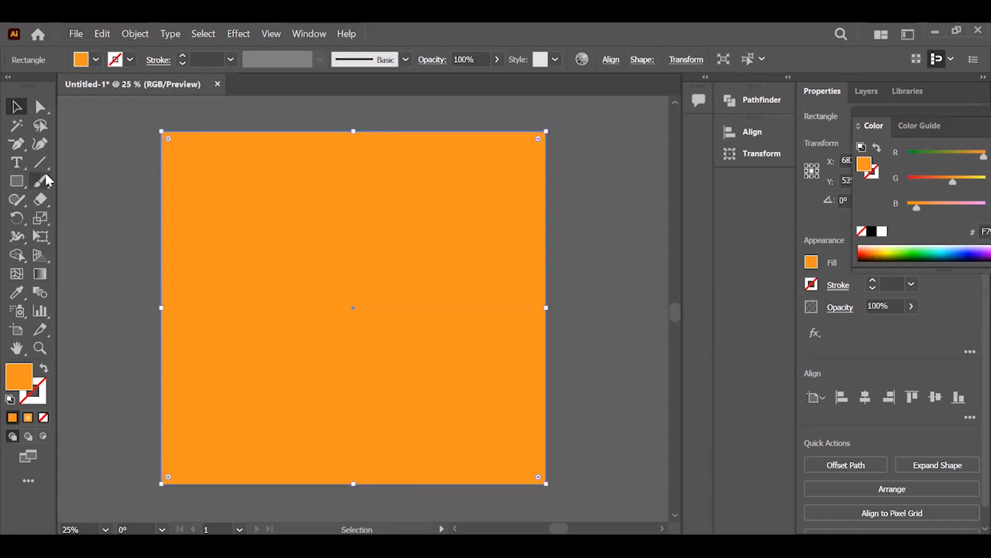
Fill the background rectangle with black and send it to the back behind the lettering
{"action": "left_click", "coordinate": [81, 59]}
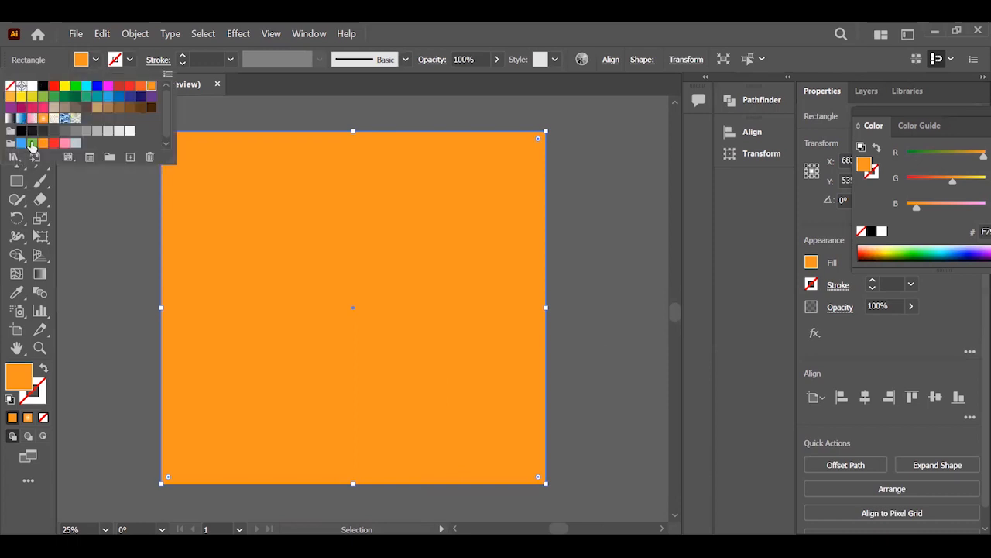
{"action": "left_click", "coordinate": [34, 133]}
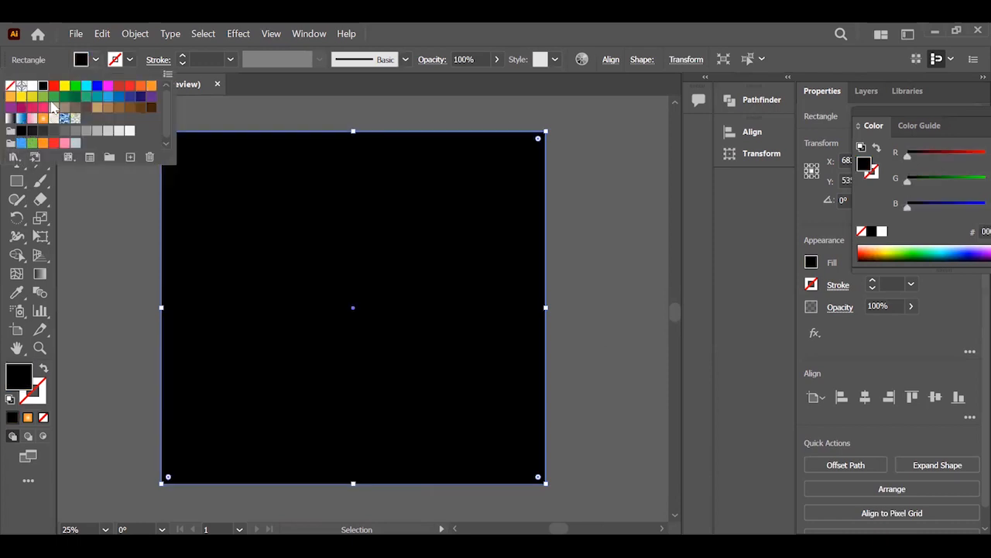
{"action": "right_click", "coordinate": [439, 452]}
{"action": "mouse_move", "coordinate": [431, 463]}
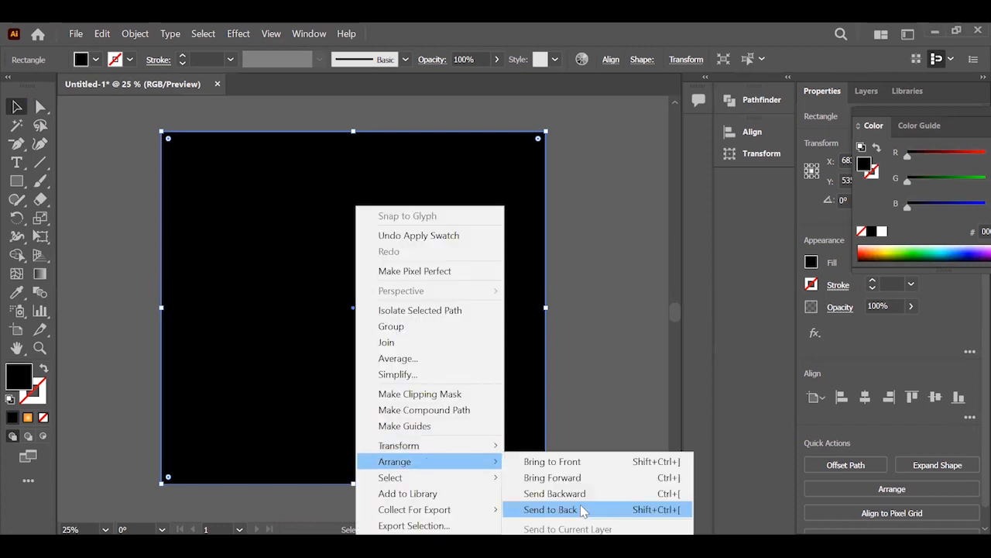
{"action": "left_click", "coordinate": [583, 510]}
Enlarge the orange lettering proportionally about its center on the black background
{"action": "left_click", "coordinate": [391, 366]}
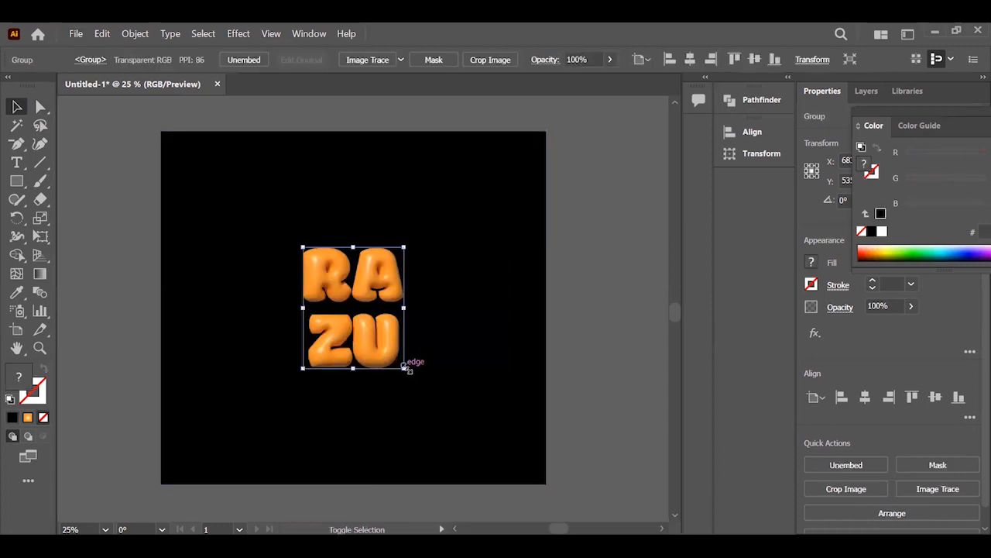
{"action": "left_click_drag", "start_coordinate": [403, 366], "coordinate": [428, 388]}
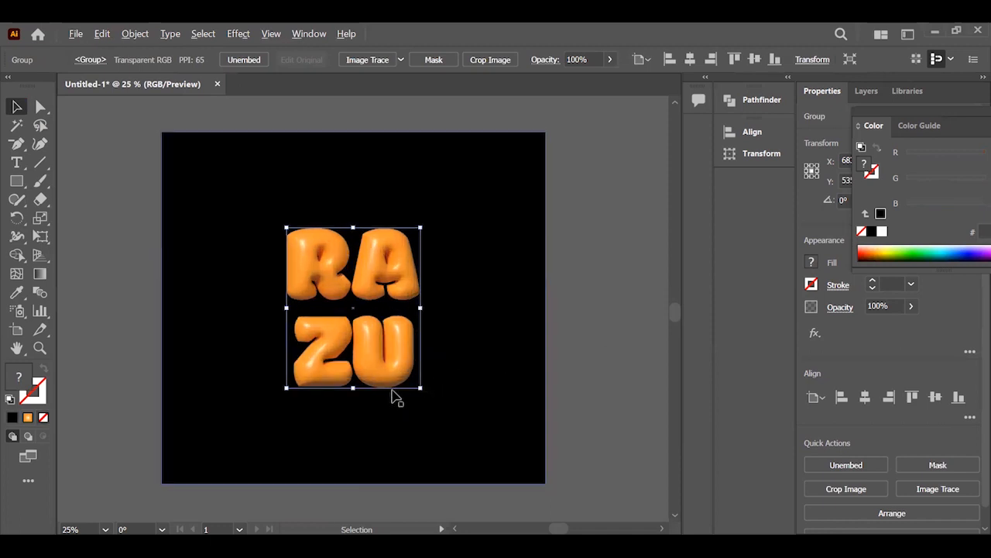
{"action": "key", "text": "ctrl+equal"}
{"action": "scroll", "coordinate": [453, 232], "scroll_direction": "down", "scroll_amount": 3}
{"action": "scroll", "coordinate": [395, 255], "scroll_direction": "up", "scroll_amount": 2}
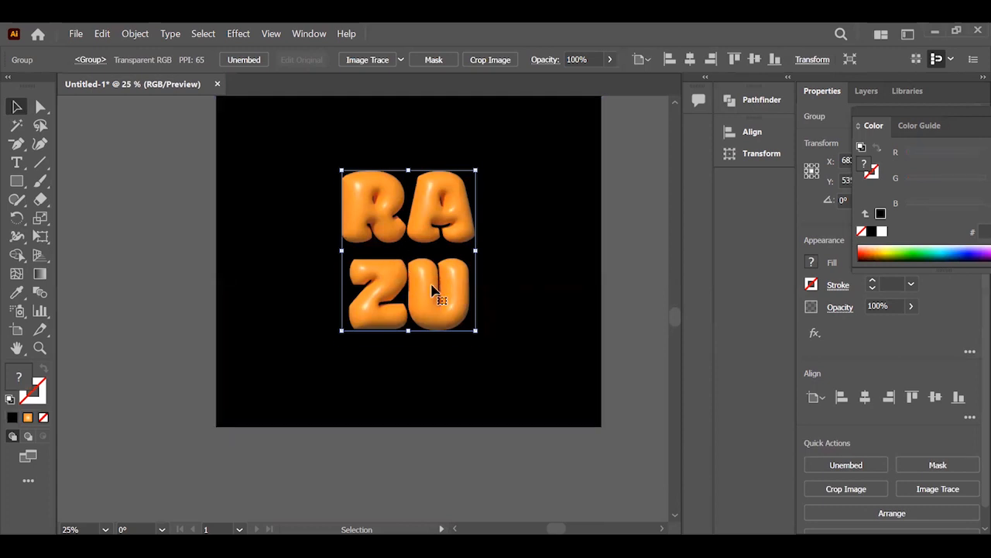
{"action": "scroll", "coordinate": [464, 337], "scroll_direction": "up", "scroll_amount": 3}
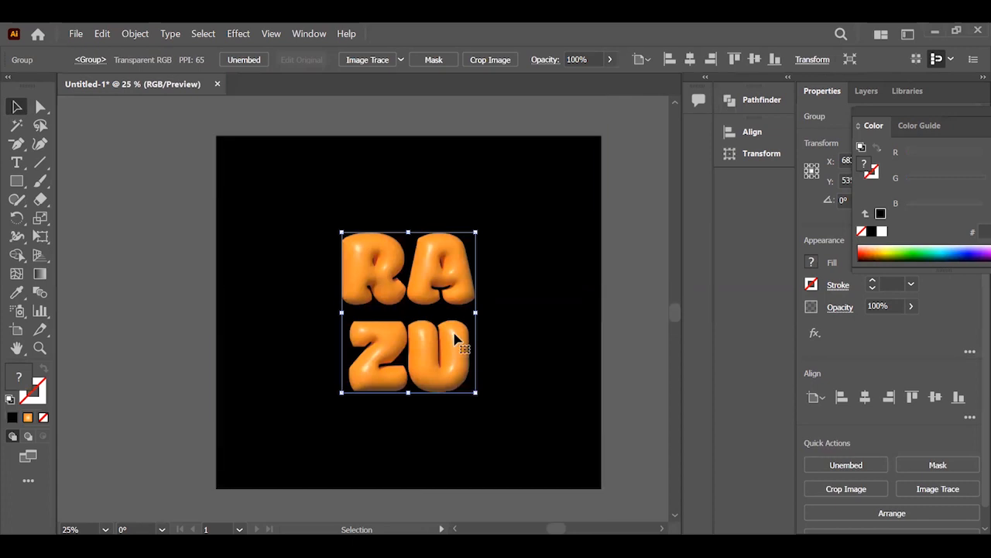